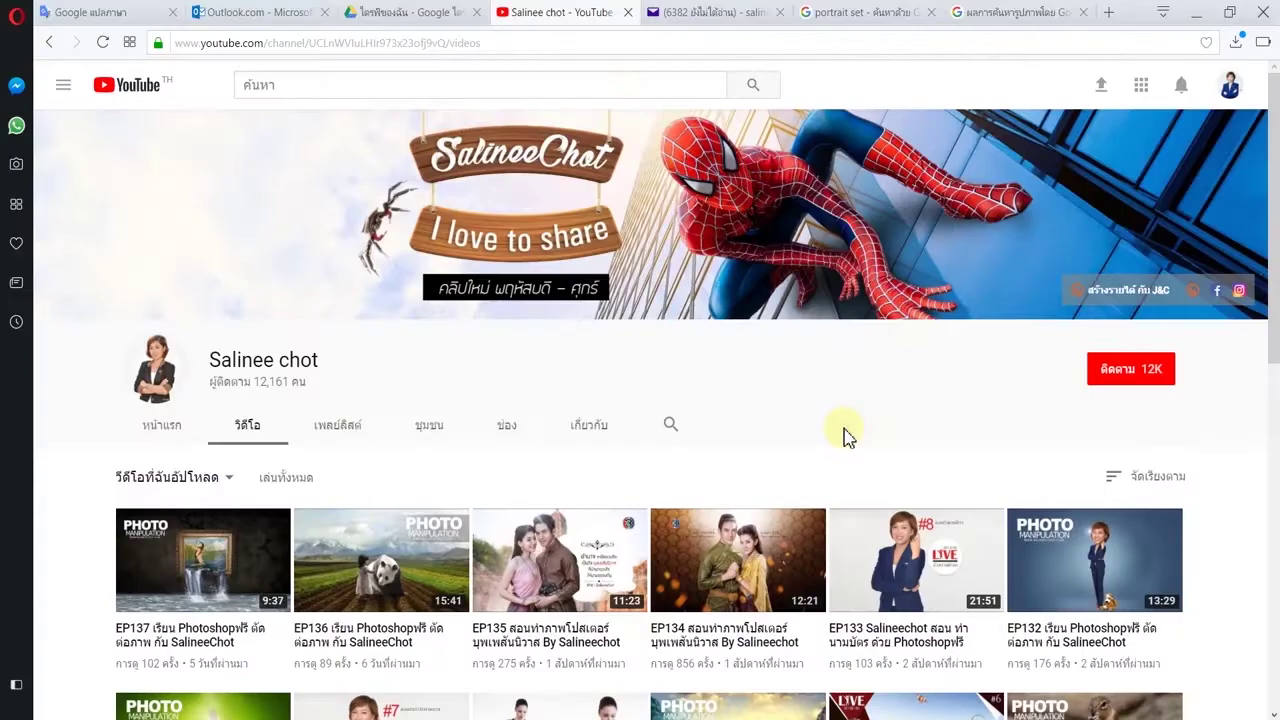
Subscribe to the tutorial channel and set its bell to all notifications.
left_click(1114, 376)
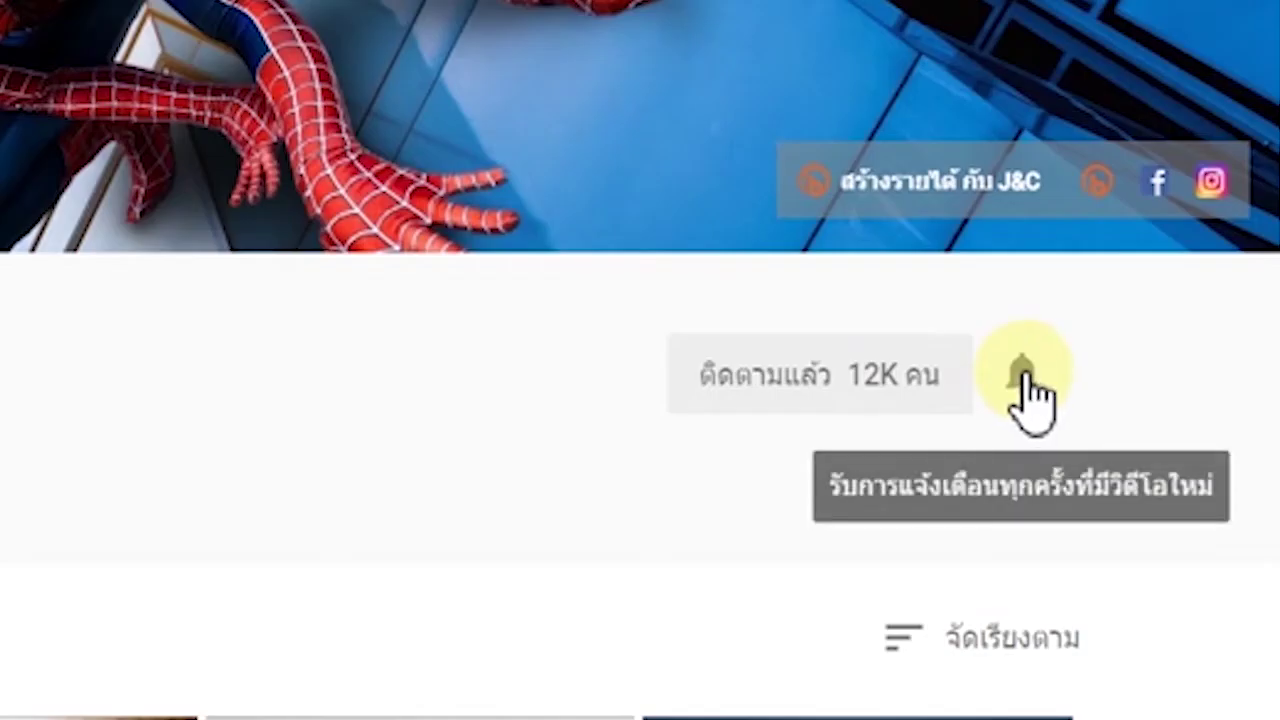
left_click(1024, 376)
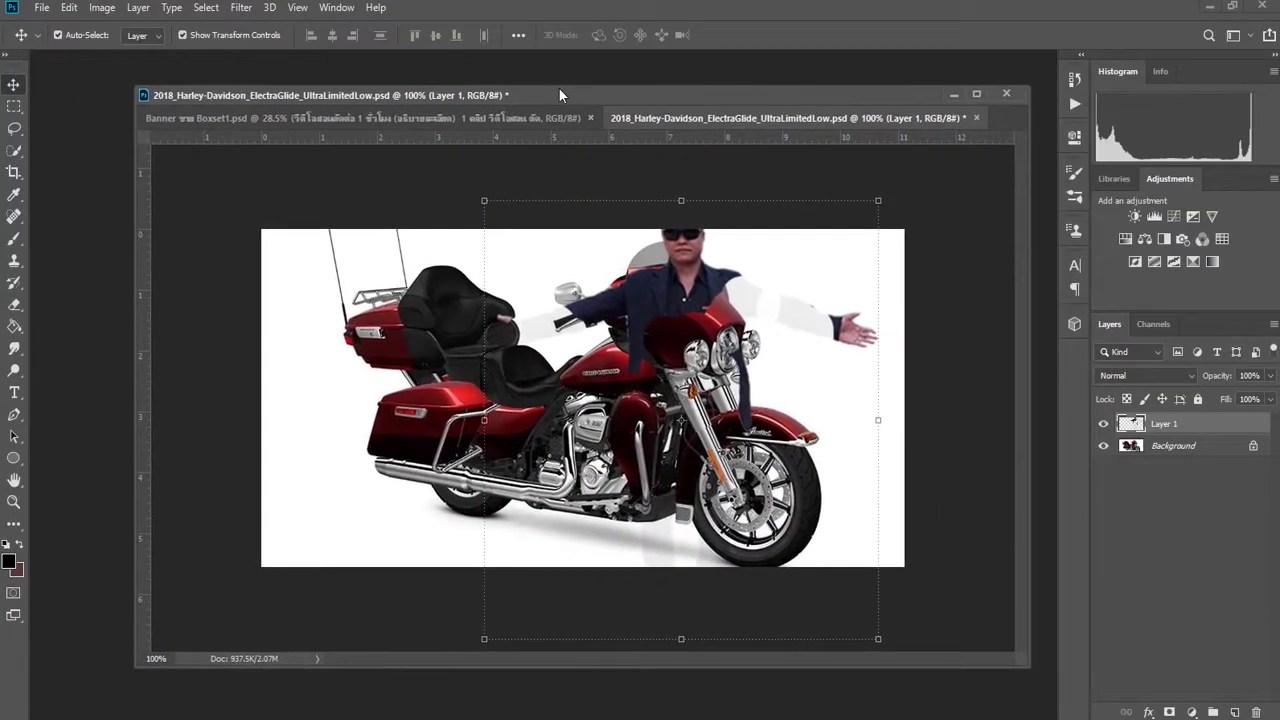
Move the man left of the motorcycle, then erase his dark arm tip and the grey shadow.
mouse_move(653, 281)
left_mouse_down()
mouse_move(481, 304)
mouse_move(398, 295)
mouse_move(789, 329)
mouse_move(822, 310)
mouse_move(336, 311)
mouse_move(410, 314)
mouse_move(392, 313)
left_mouse_up()
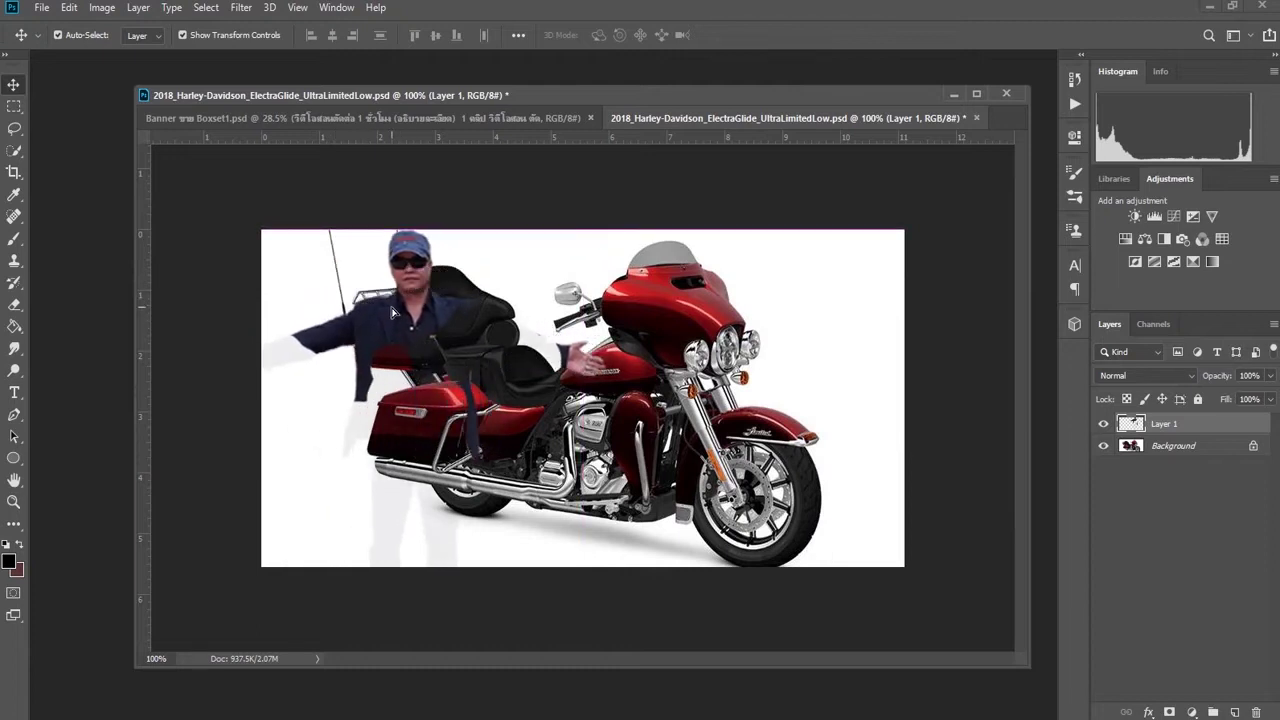
left_click(15, 310)
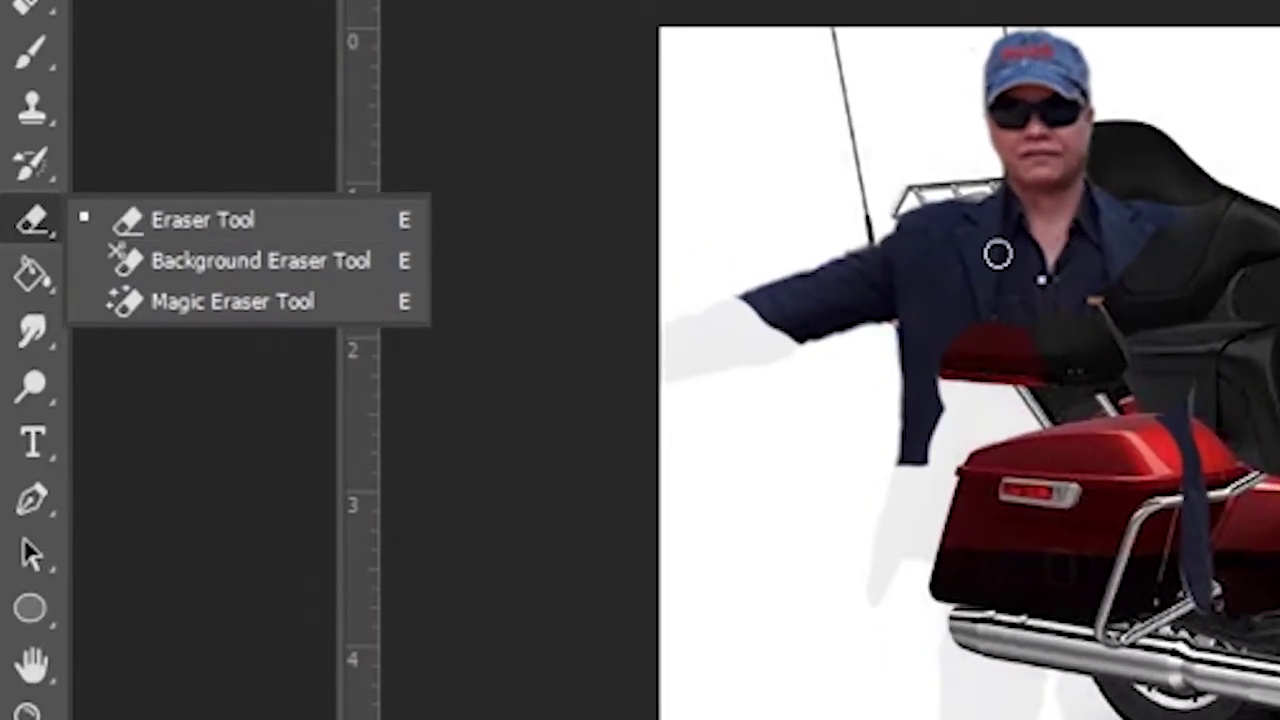
mouse_move(757, 262)
left_mouse_down()
mouse_move(814, 257)
mouse_move(749, 301)
mouse_move(800, 294)
mouse_move(903, 240)
mouse_move(817, 291)
mouse_move(892, 263)
left_mouse_up()
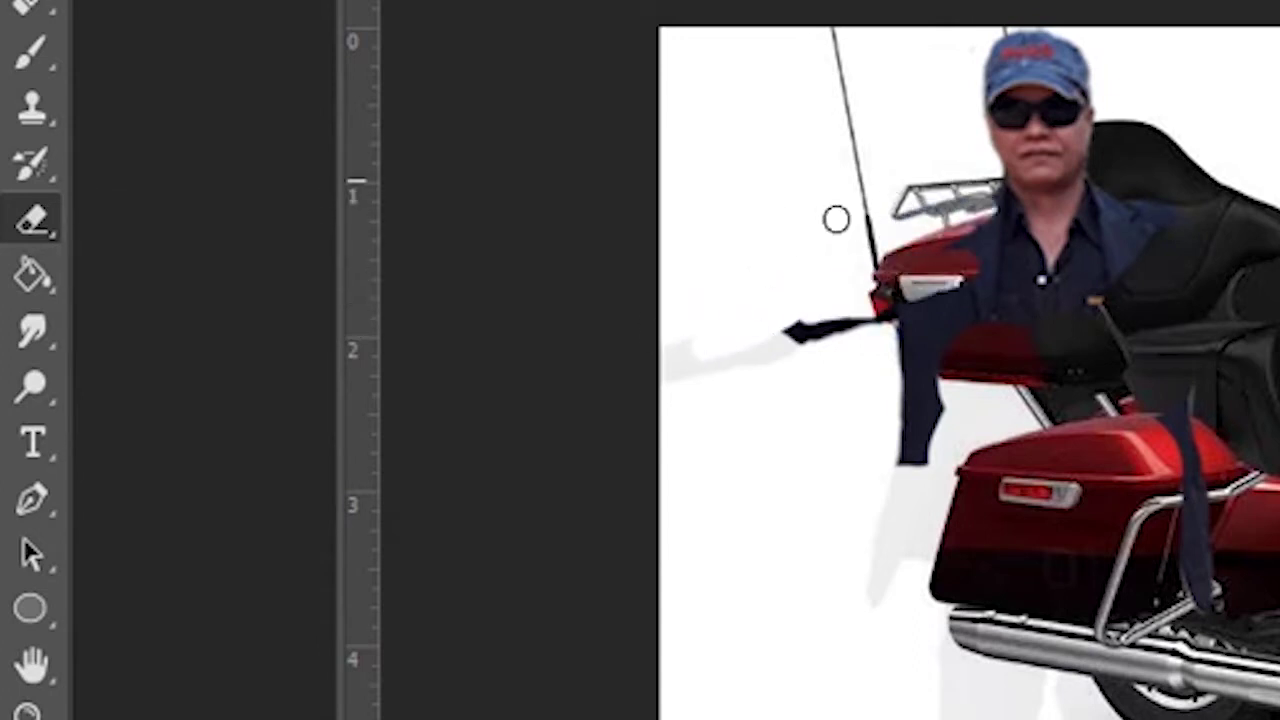
left_click_drag(677, 320, 832, 328)
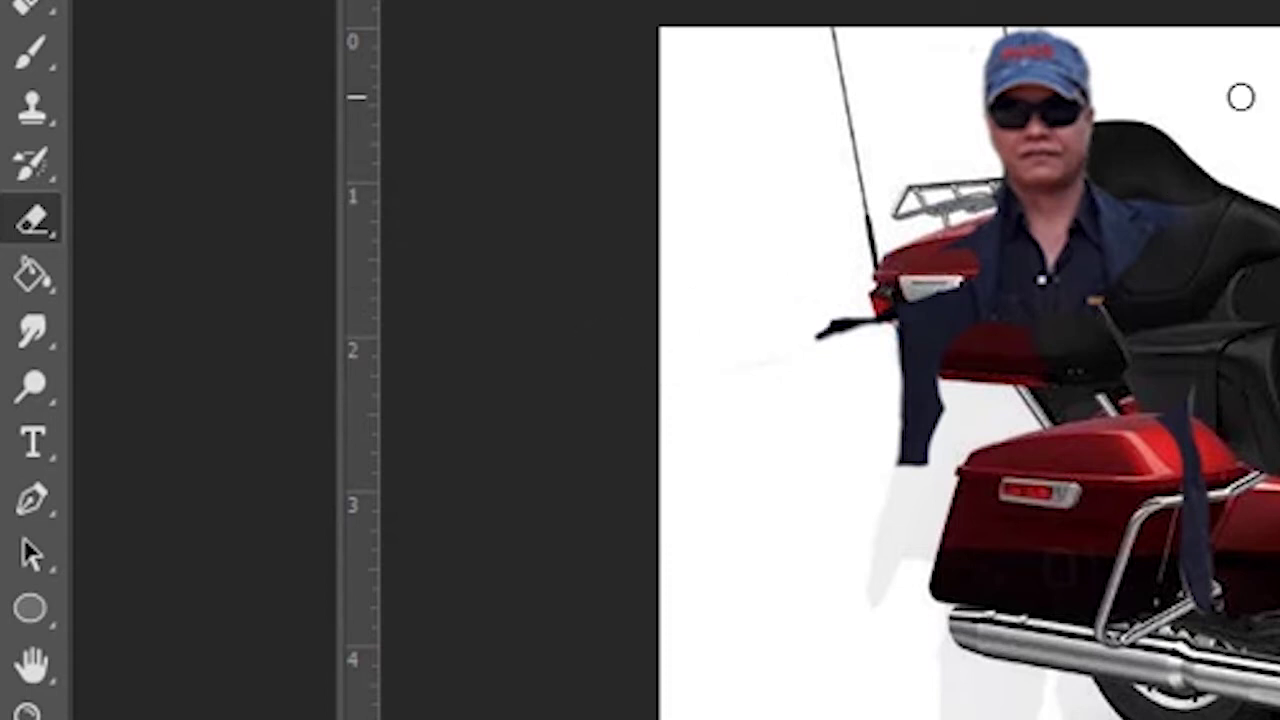
Undo the eraser strokes to restore the man's full arm and shadow.
key("ctrl+z")
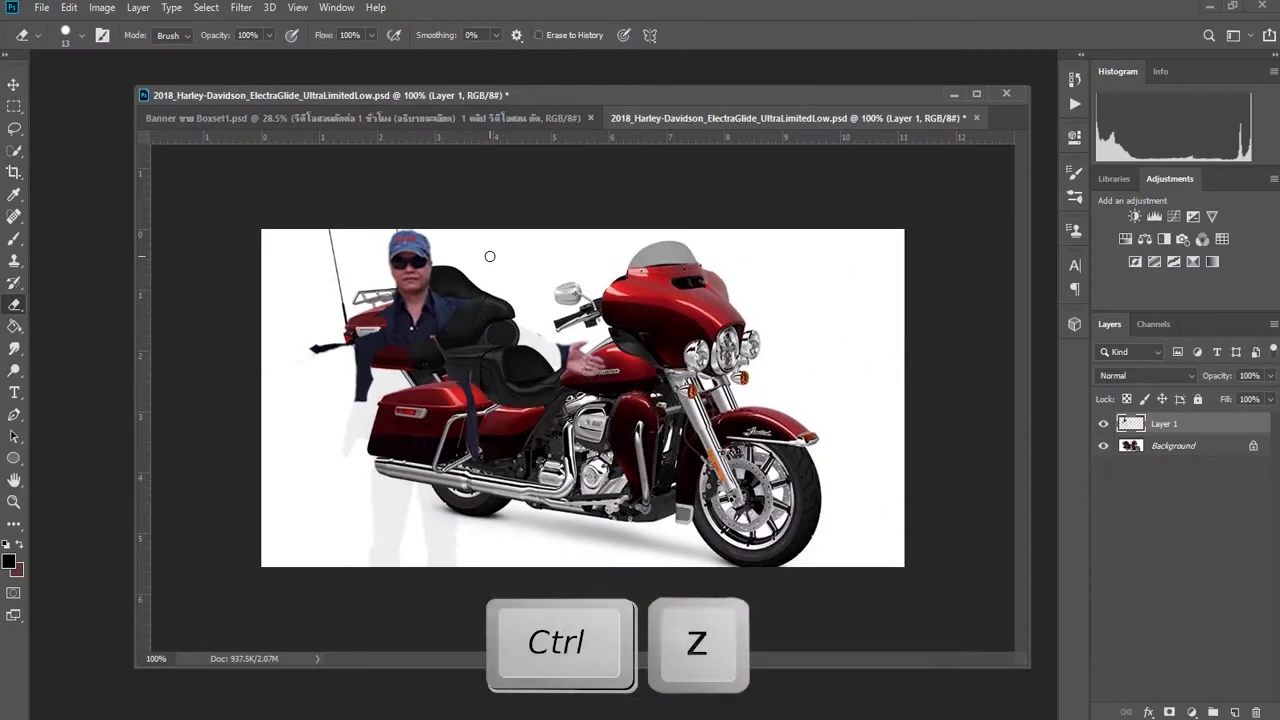
key("ctrl+z")
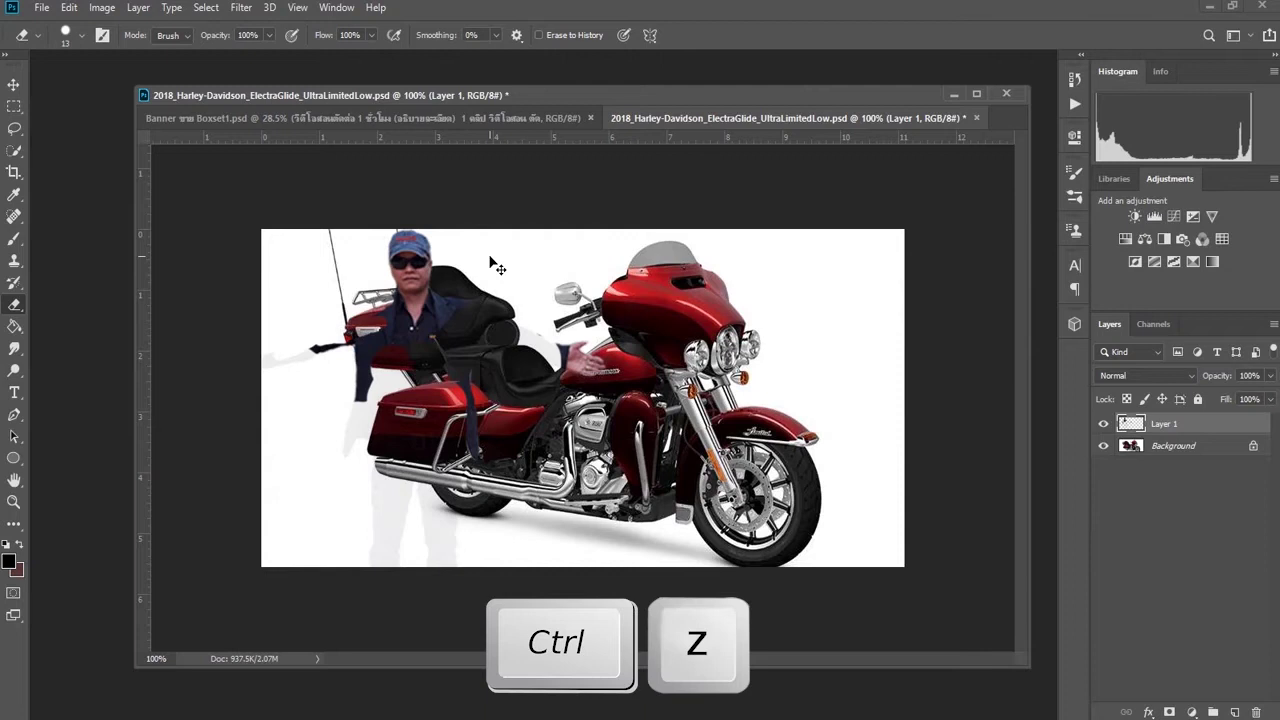
key("ctrl+z")
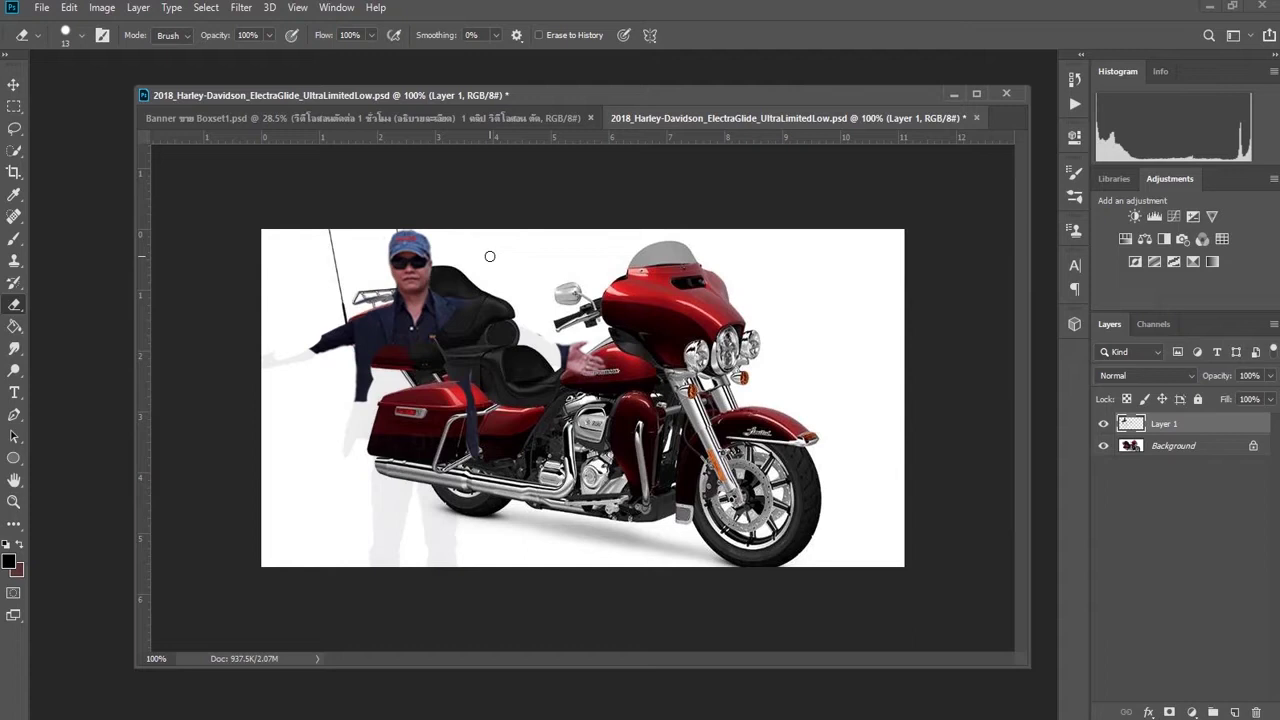
key("ctrl+alt+z")
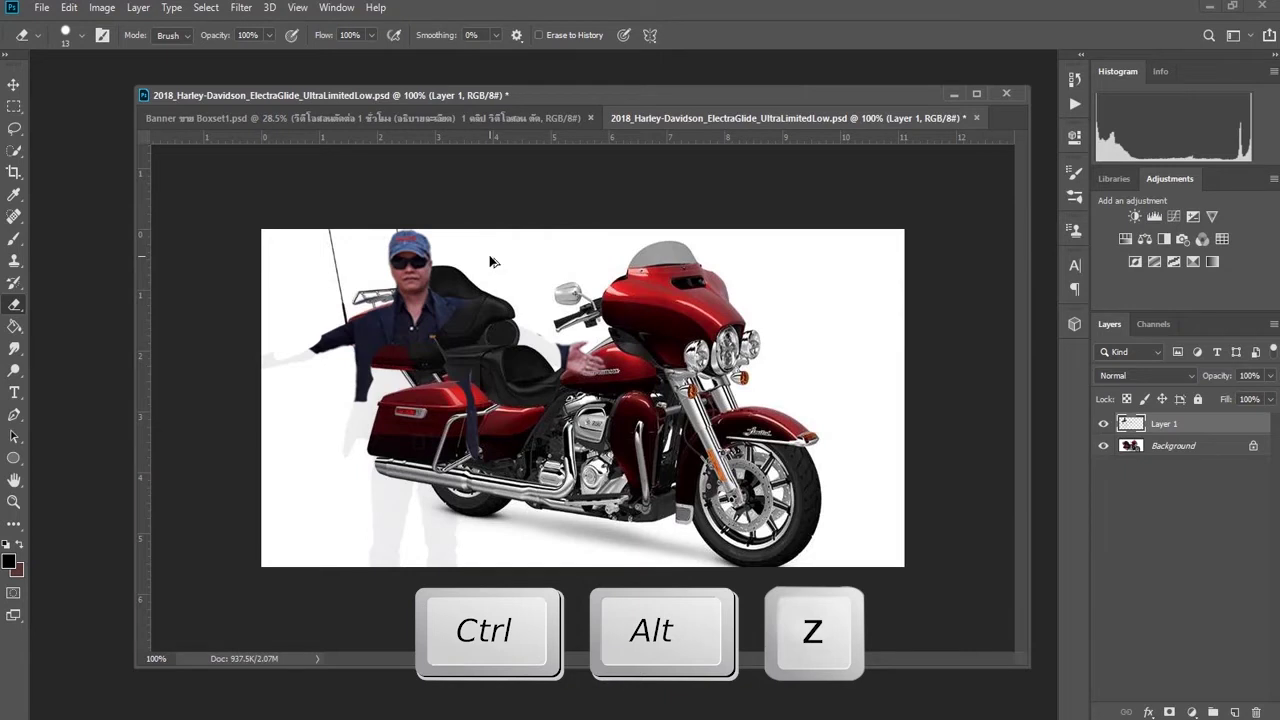
key("ctrl+alt+z")
key("ctrl+alt+z")
key("ctrl+alt+z")
key("ctrl+alt+z")
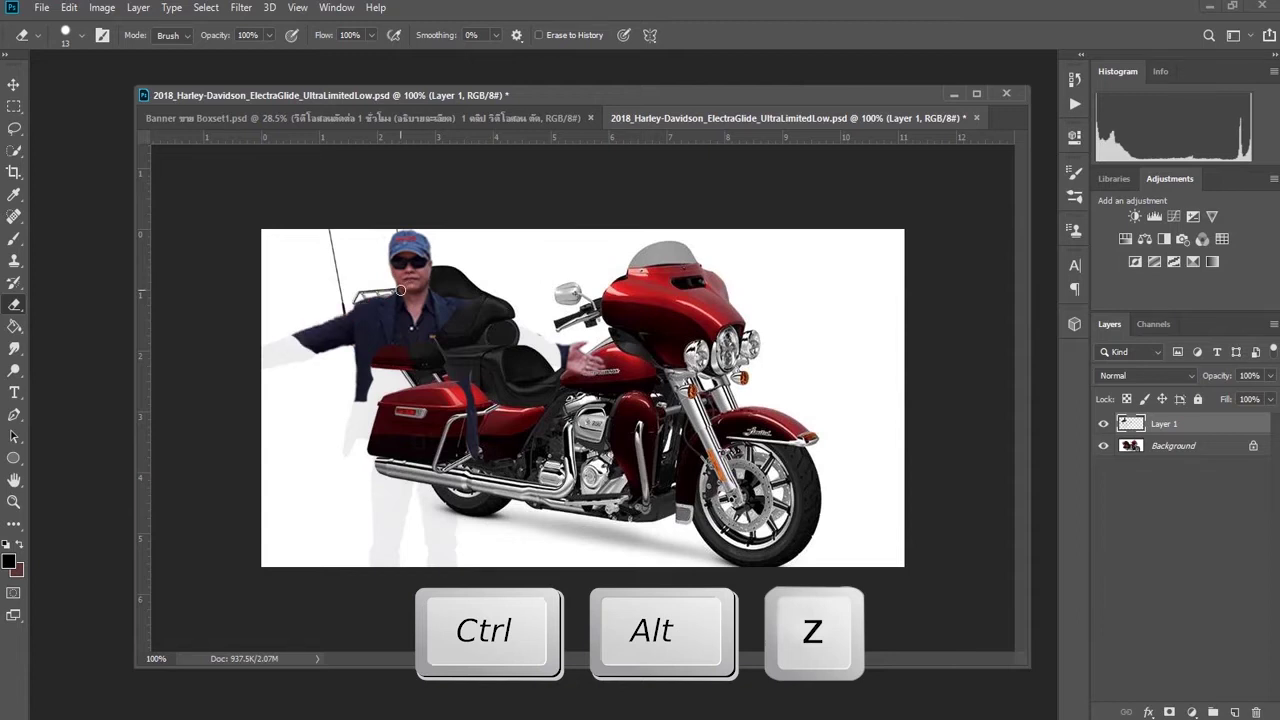
Shift the man's layer slightly to the right with the Move tool.
key("v")
mouse_move(400, 290)
left_mouse_down()
mouse_move(740, 312)
mouse_move(427, 305)
left_mouse_up()
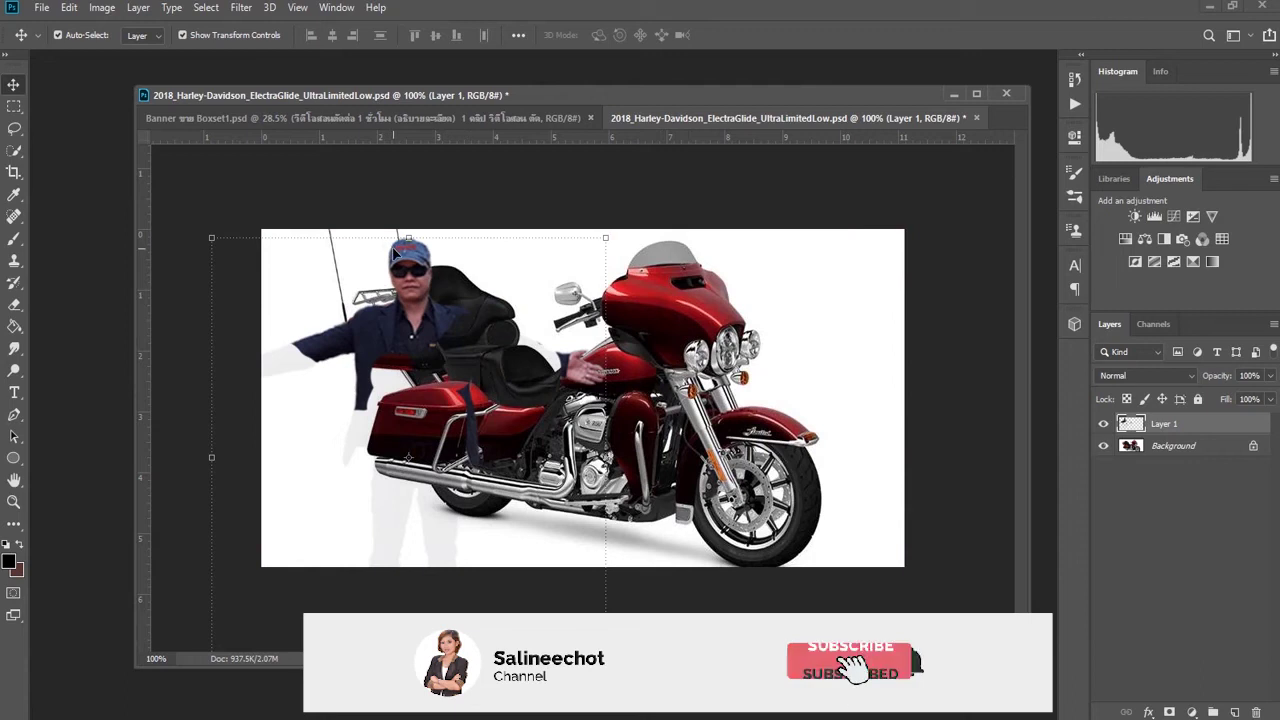
mouse_move(405, 260)
left_mouse_down()
mouse_move(455, 265)
mouse_move(424, 262)
left_mouse_up()
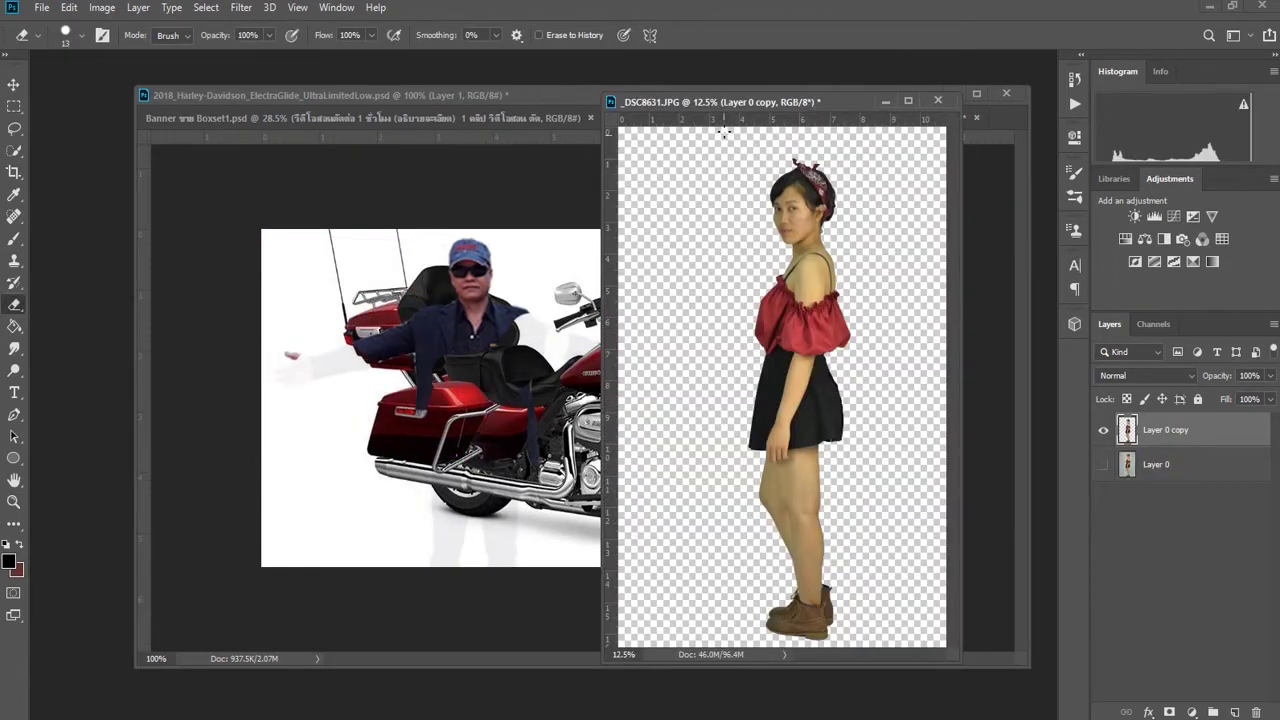
Bring the _DSC8631.JPG window into view and add a white layer mask to Layer 0 copy.
left_click_drag(737, 109, 801, 128)
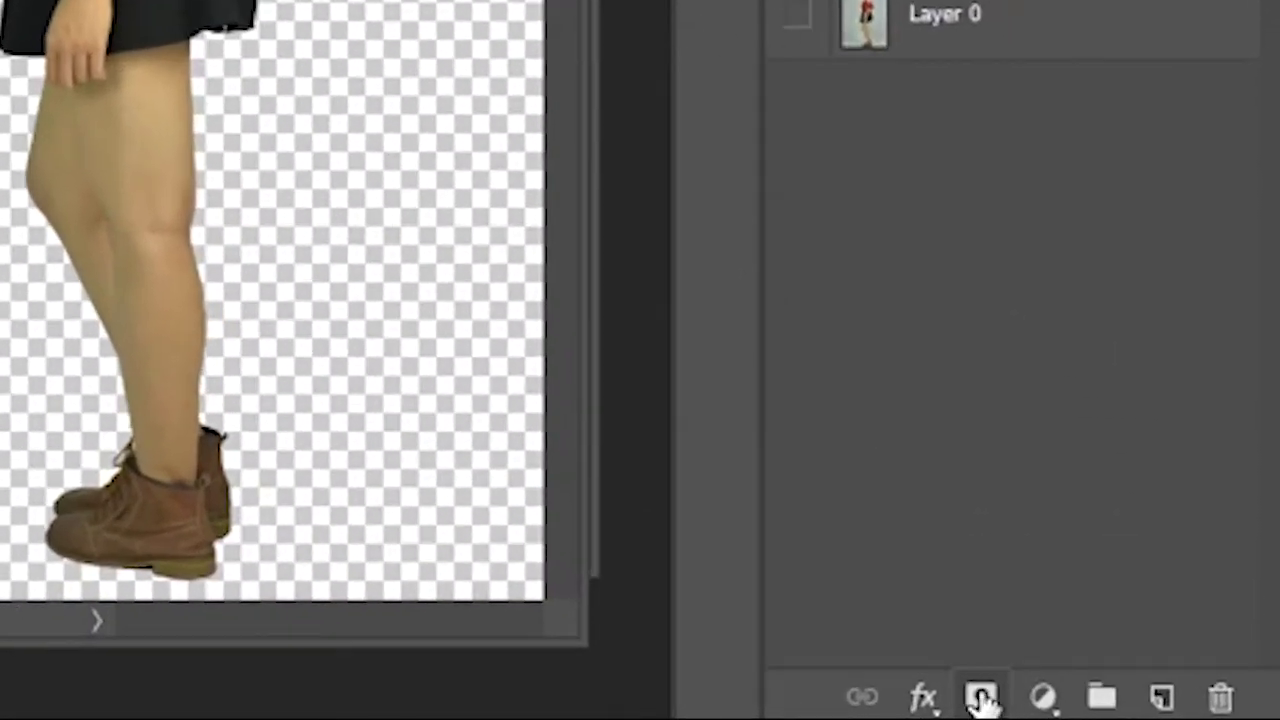
left_click(981, 700)
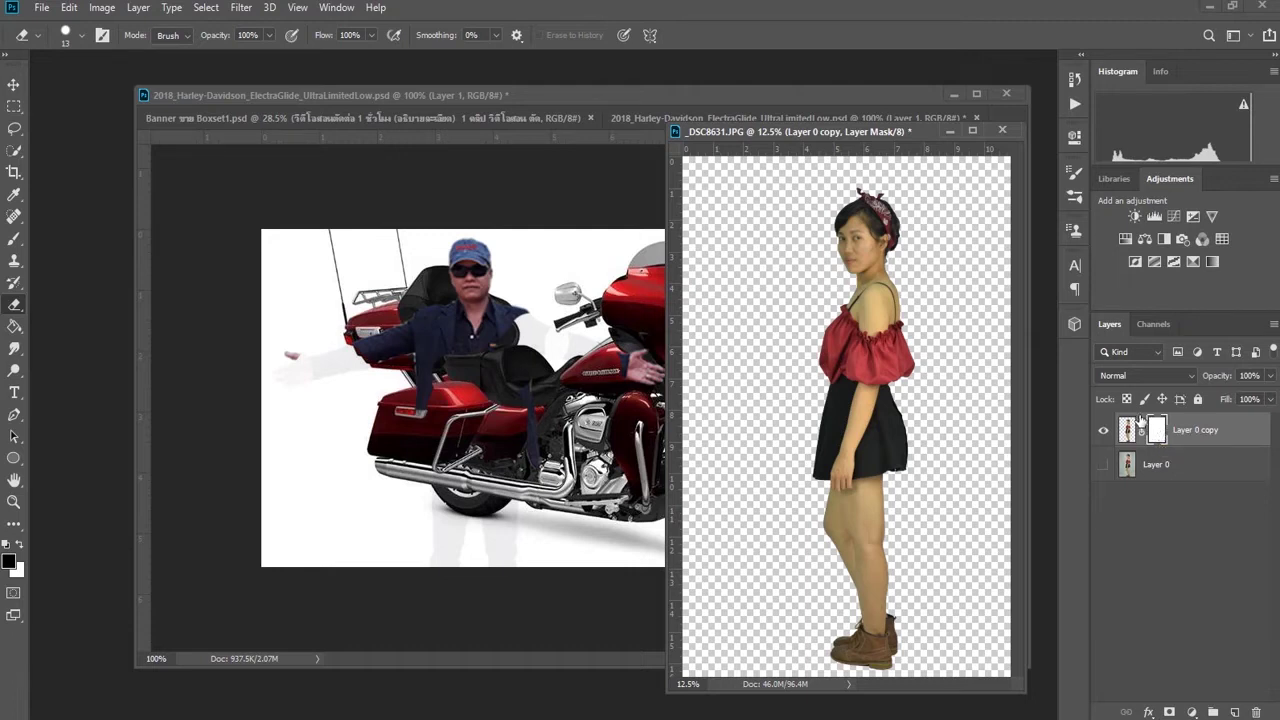
left_click(14, 238)
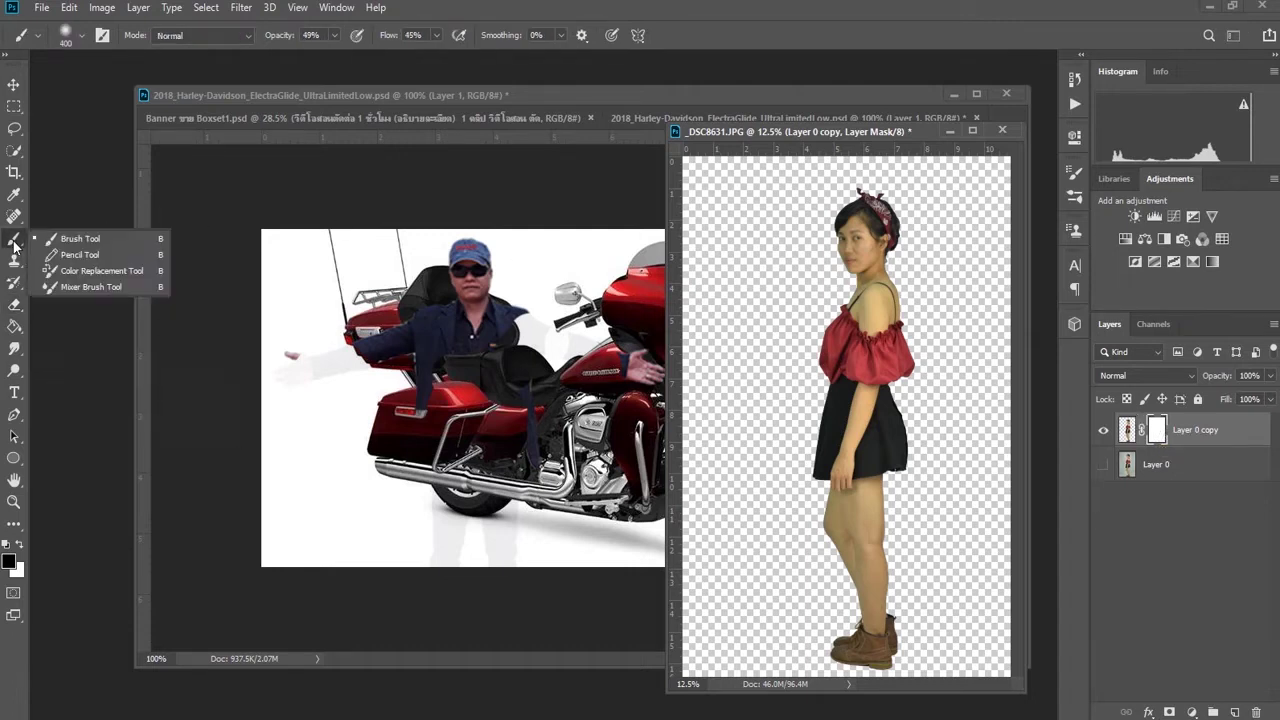
Ready a size-400 brush at 49% opacity and 45% flow, then zoom to the woman's head.
left_click(1157, 432)
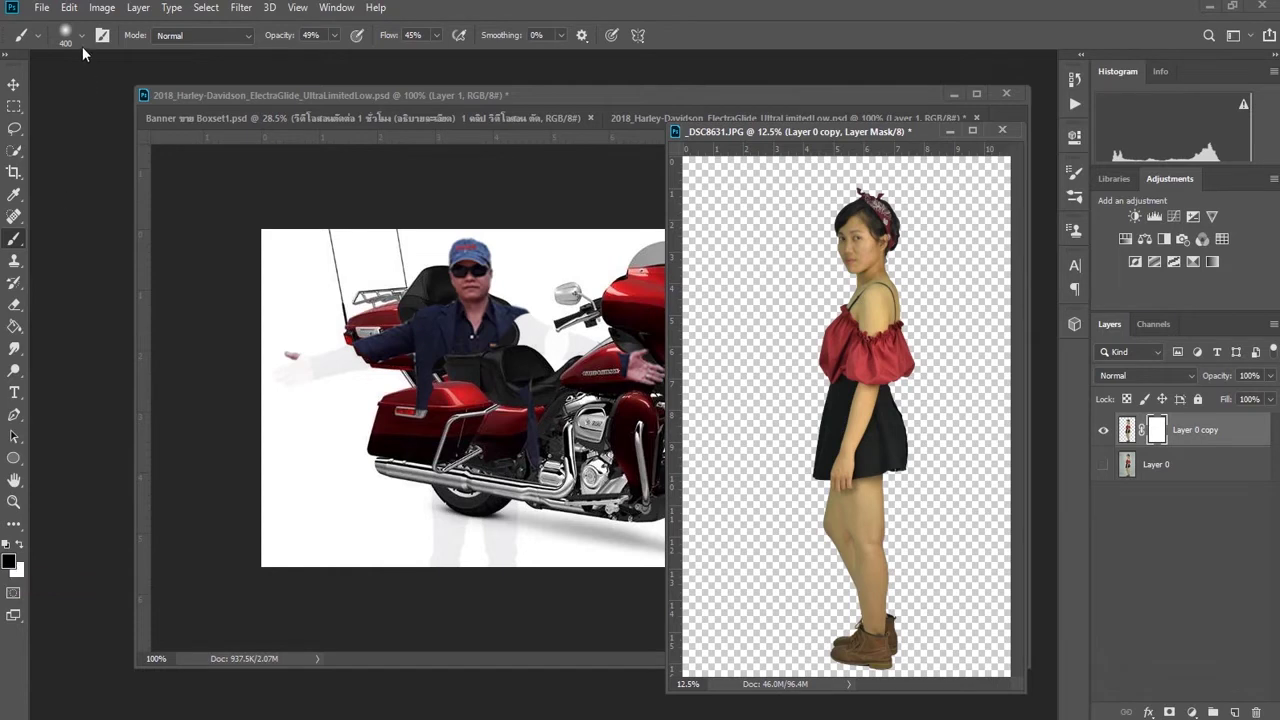
left_click(312, 36)
left_click_drag(889, 131, 748, 174)
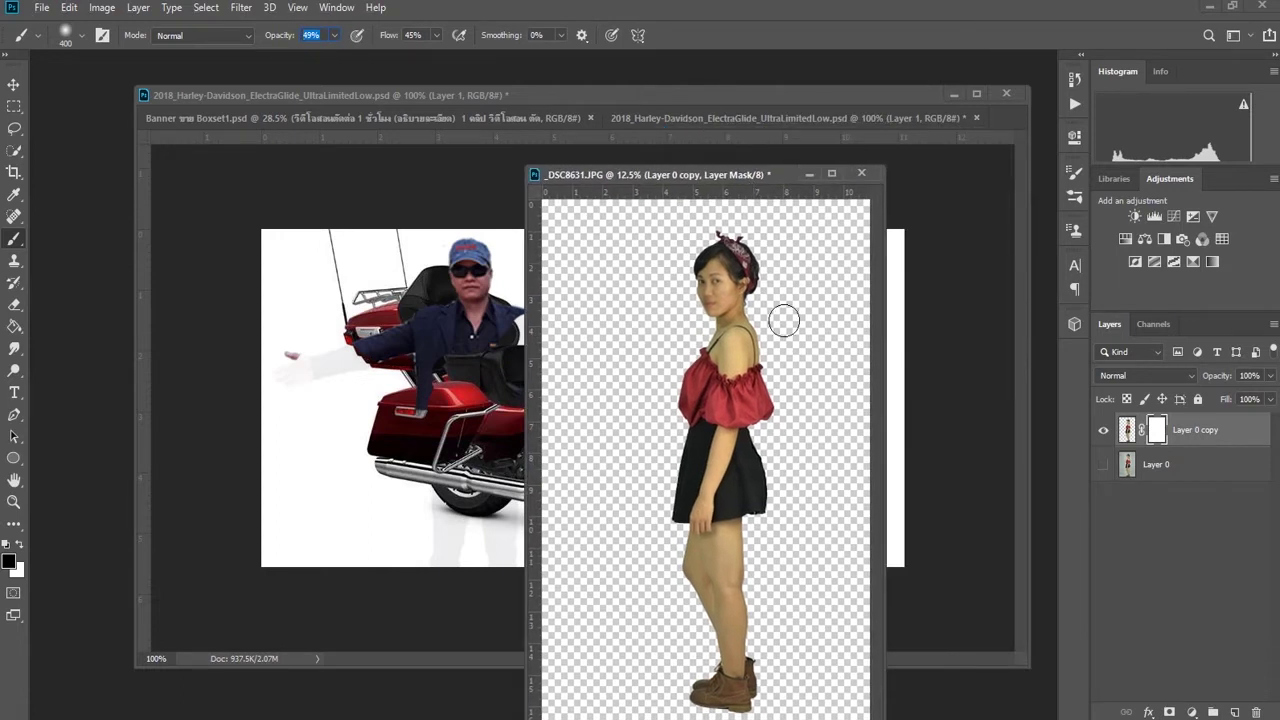
key("ctrl+plus")
key("ctrl+plus")
key("ctrl+plus")
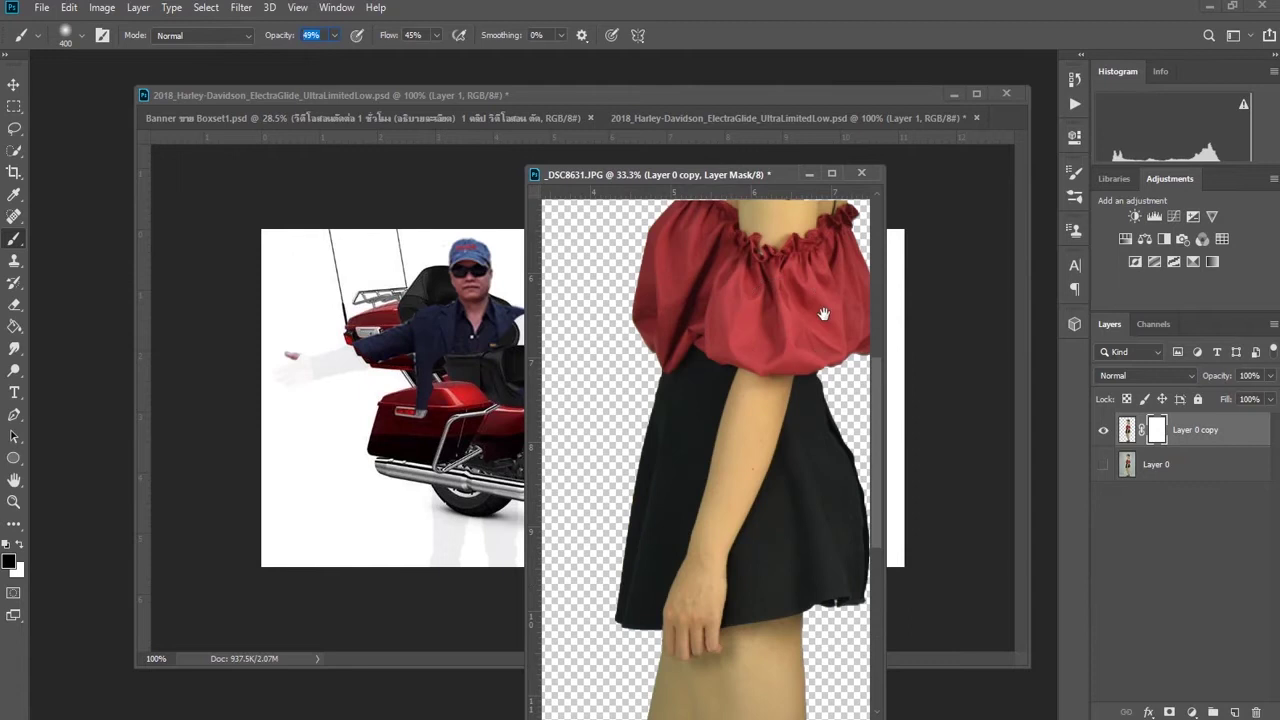
scroll(780, 380, "up", 3)
scroll(720, 443, "up", 2)
scroll(660, 360, "up", 1)
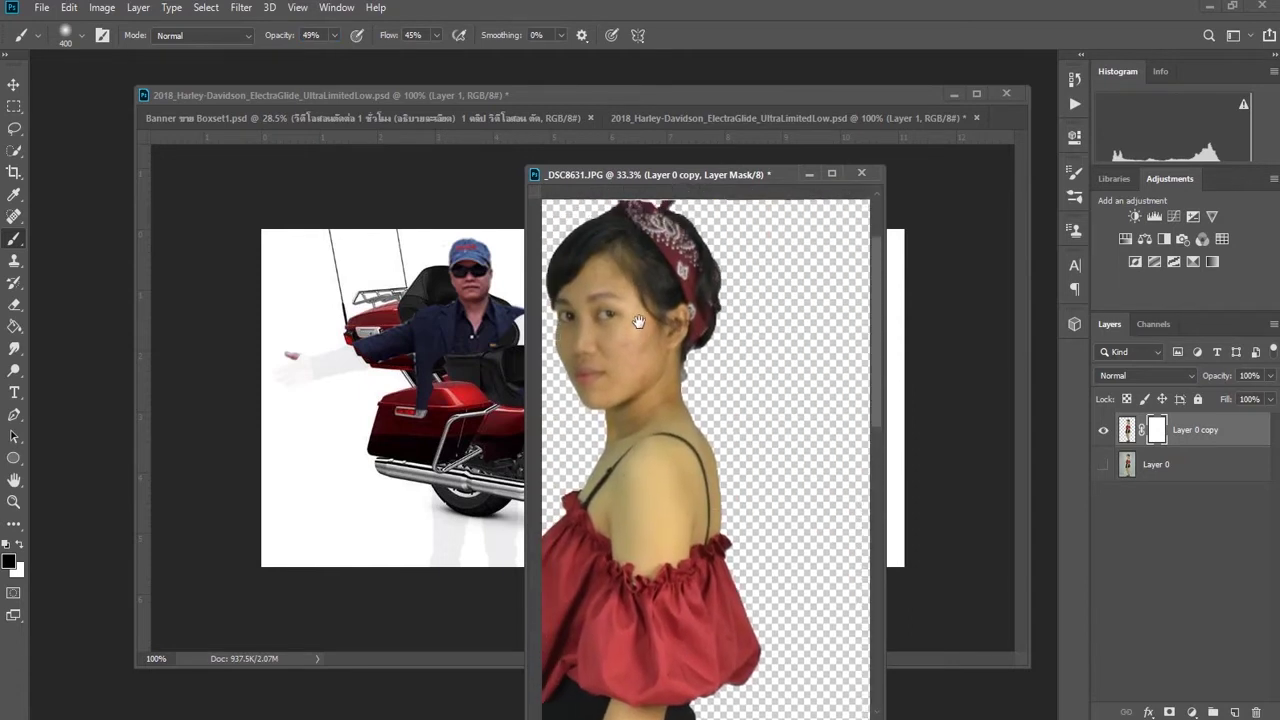
left_click_drag(638, 321, 683, 329)
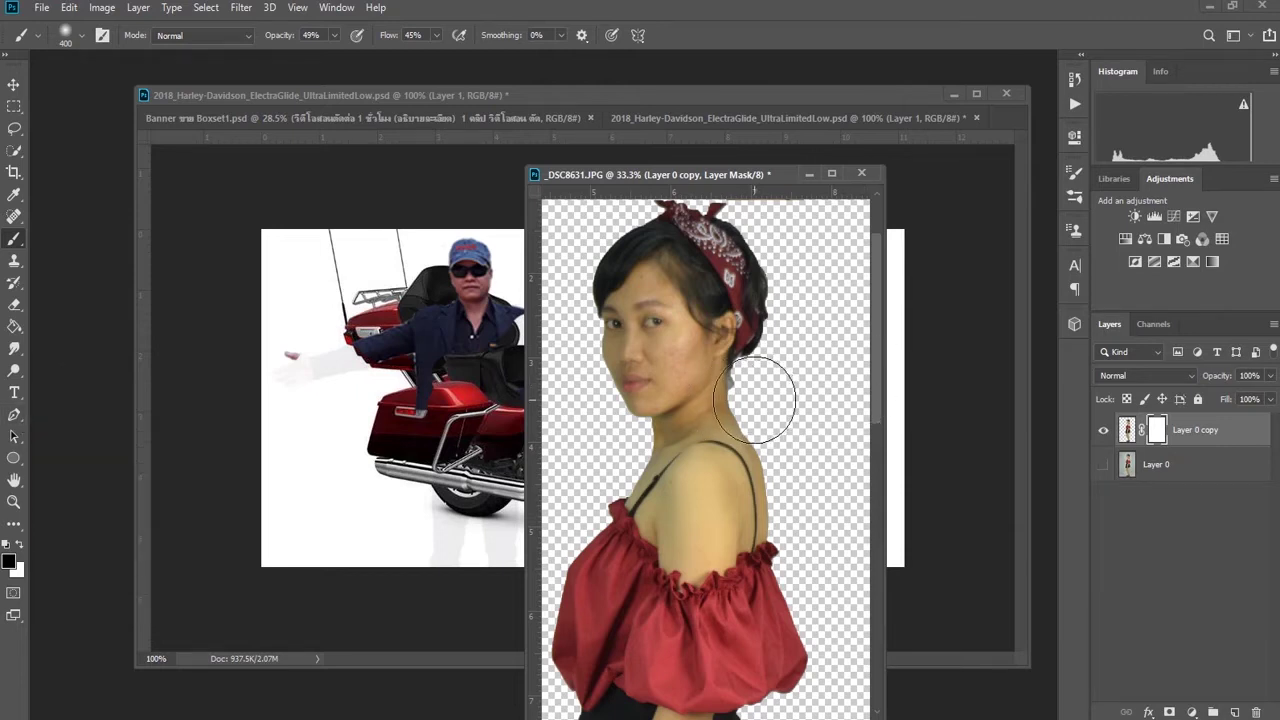
Paint black on the mask to hide the grey halo by the neck and hair, shrinking the brush.
left_click_drag(808, 371, 749, 386)
key("bracketleft")
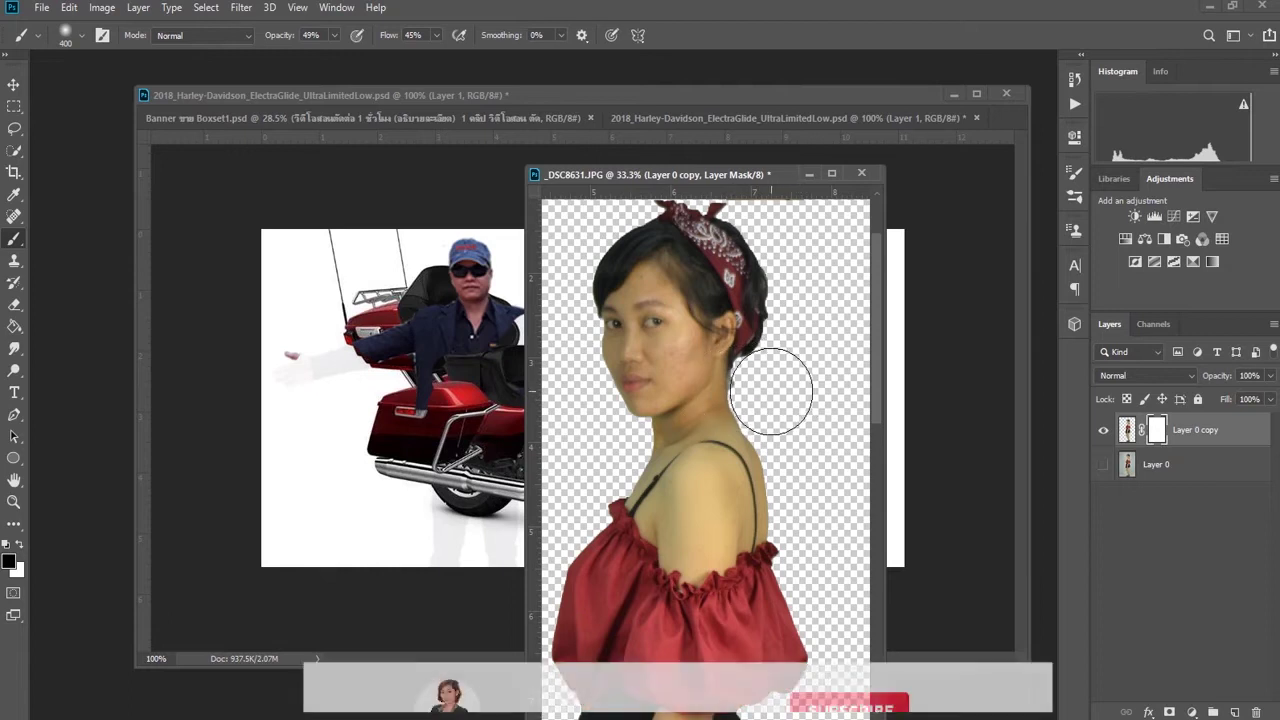
key("bracketleft")
key("bracketleft")
key("bracketleft")
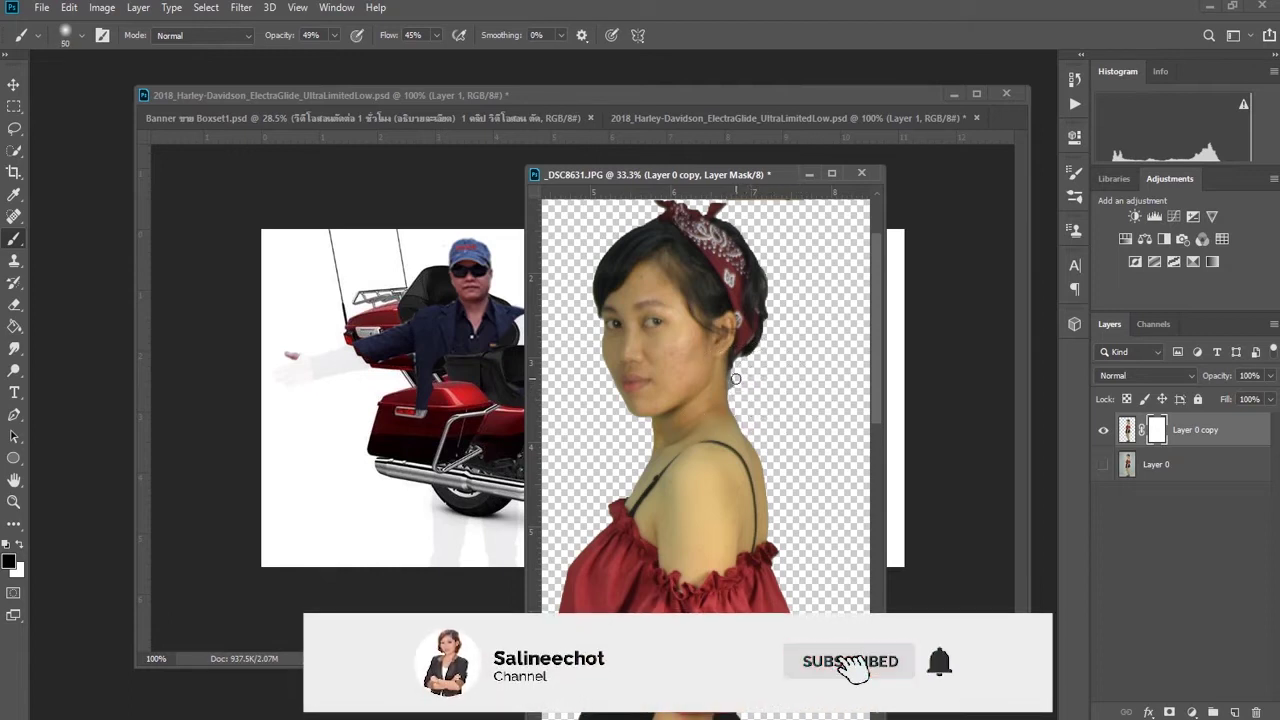
key("bracketleft")
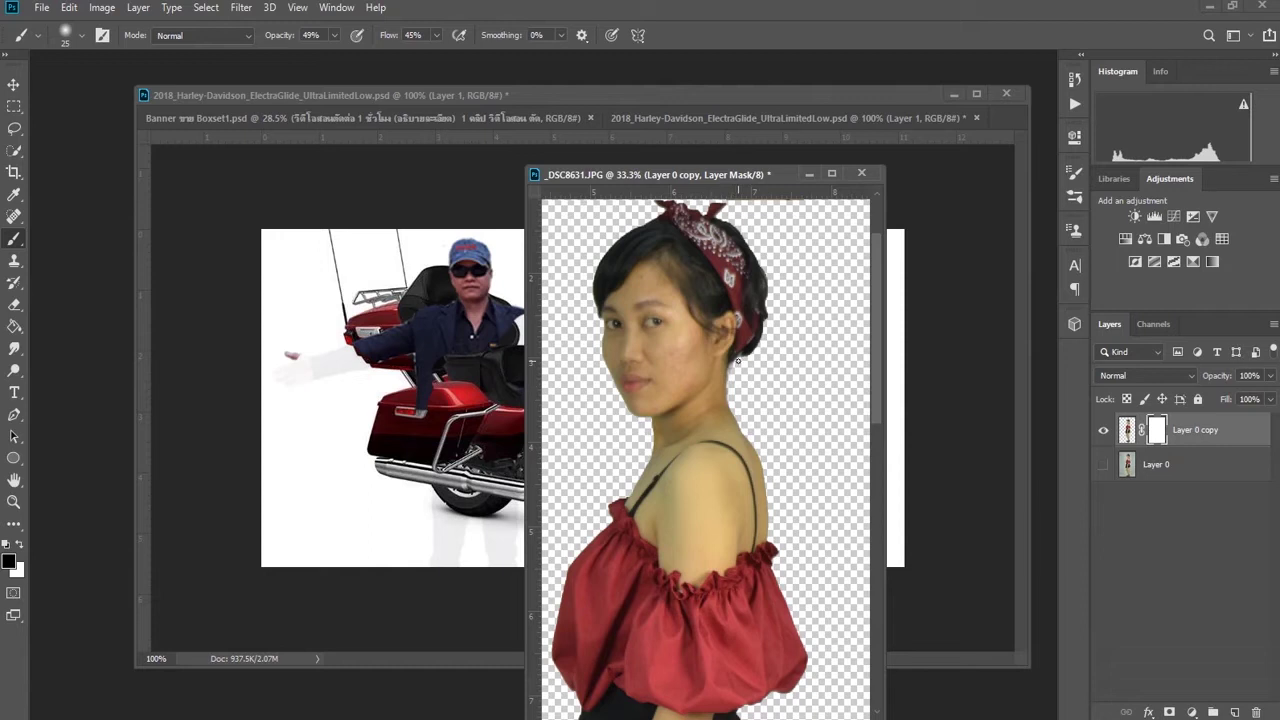
left_click_drag(735, 366, 722, 392)
Switch to white and paint the woman's earring back in.
left_click(20, 544)
mouse_move(695, 378)
left_mouse_down()
mouse_move(705, 363)
mouse_move(724, 368)
left_mouse_up()
scroll(744, 487, "down", 1)
scroll(745, 500, "down", 2)
scroll(745, 520, "down", 2)
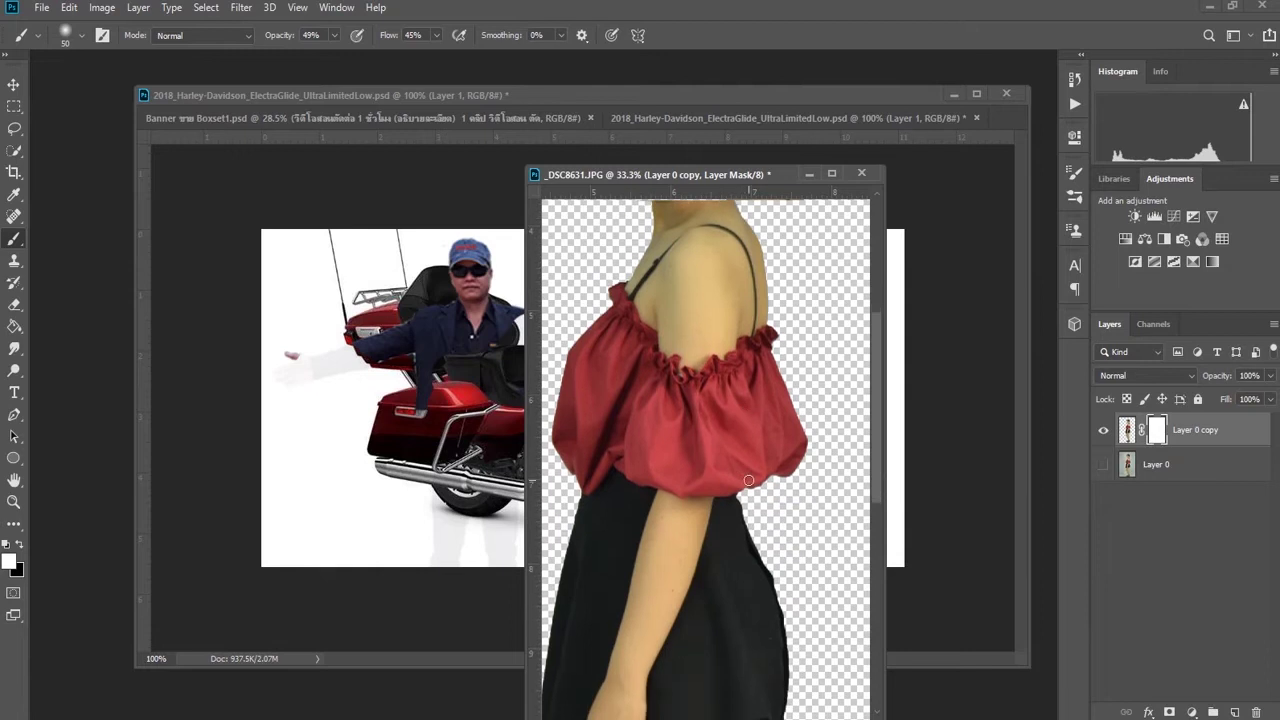
scroll(745, 538, "down", 2)
scroll(745, 500, "up", 1)
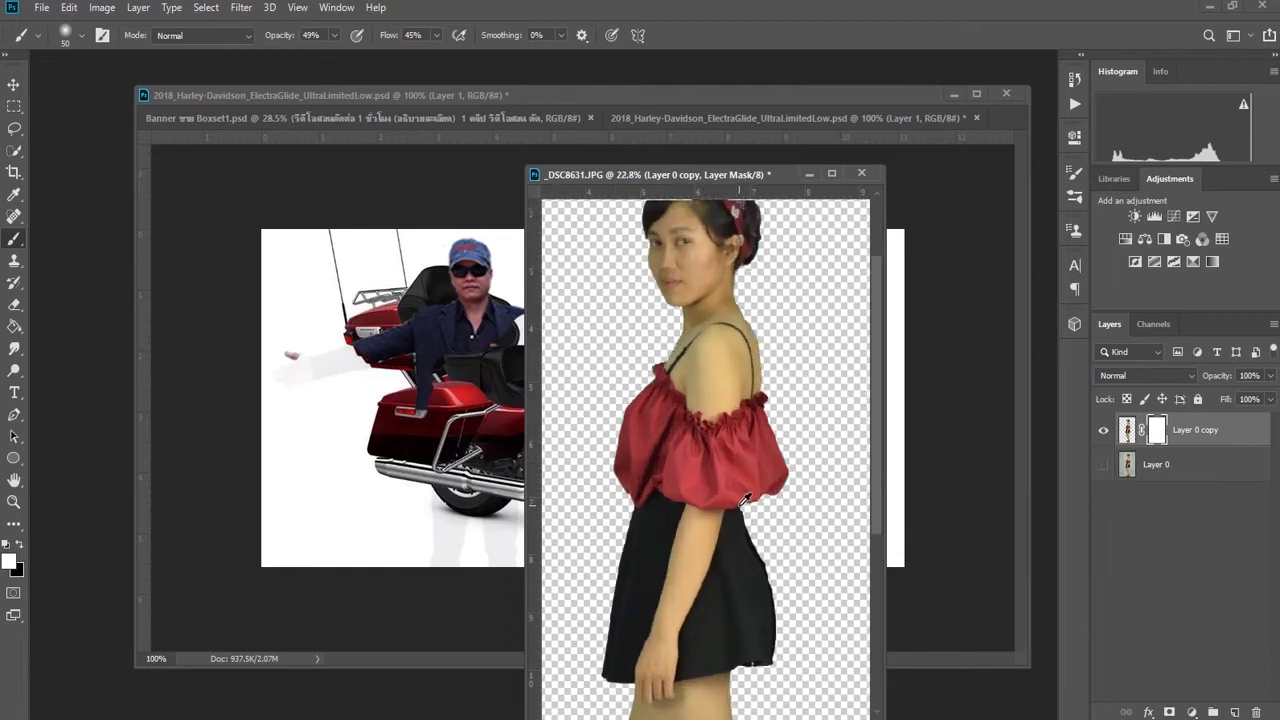
Select the Pen tool and move the view down to the skirt hem.
left_click(14, 414)
scroll(760, 370, "up", 1)
scroll(755, 350, "up", 2)
scroll(757, 340, "up", 2)
scroll(766, 361, "up", 1)
scroll(766, 358, "down", 2)
scroll(760, 340, "down", 2)
scroll(740, 280, "up", 1)
scroll(715, 234, "down", 1)
scroll(725, 260, "down", 2)
scroll(740, 400, "down", 2)
scroll(753, 580, "down", 1)
Undo the accidental shape and switch the Pen tool to Path mode.
left_click(750, 557)
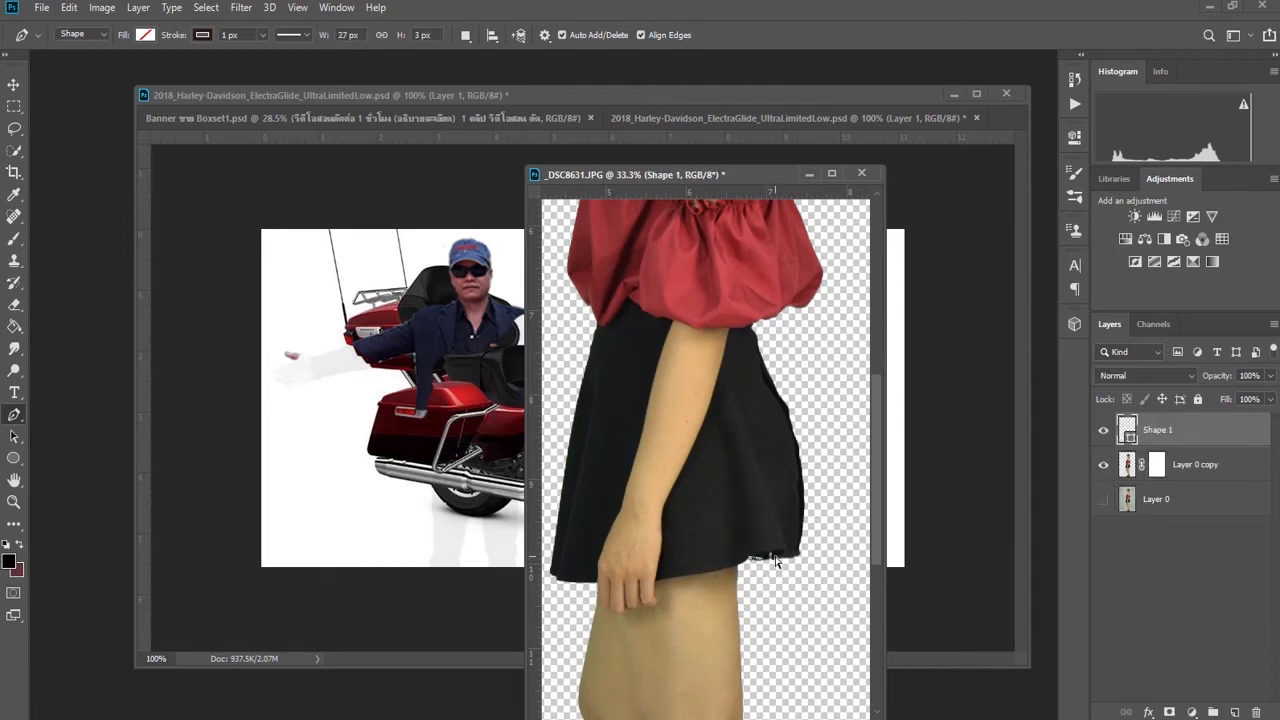
key("ctrl+z")
left_click(86, 35)
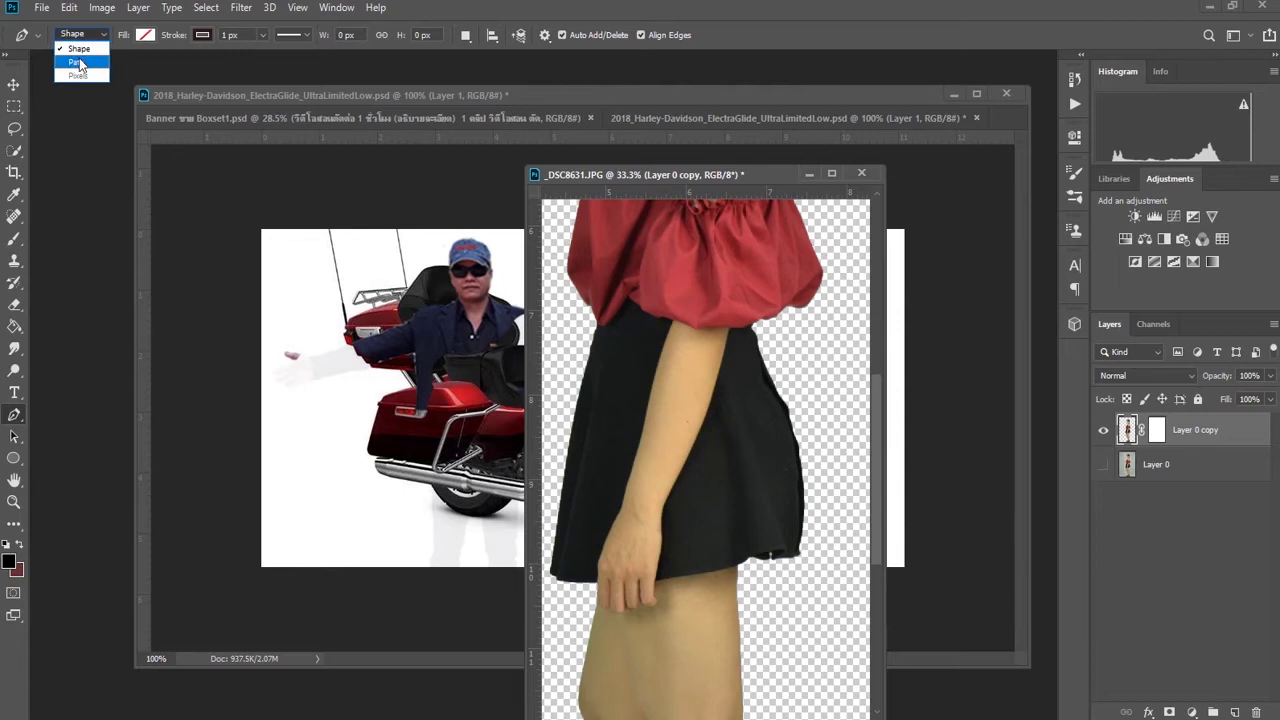
left_click(80, 63)
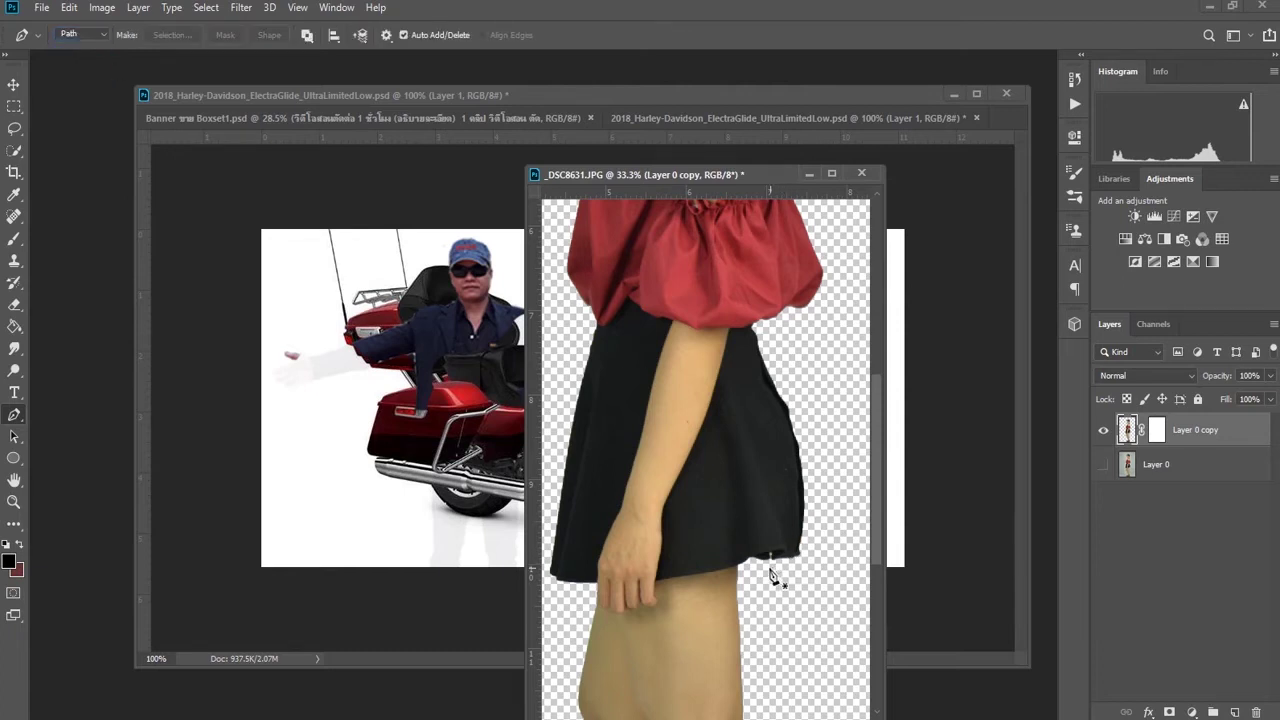
Trace a closed path around the grey fringe at the skirt's right edge and hem.
left_click(751, 558)
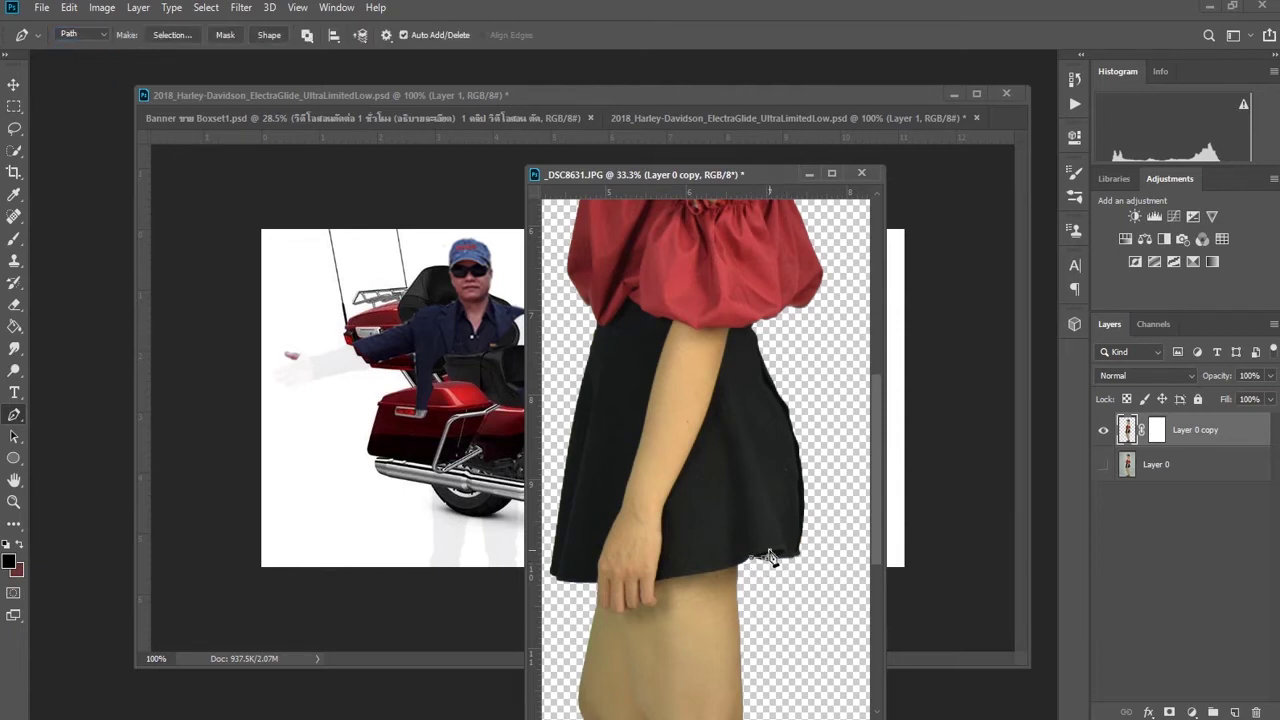
left_click_drag(794, 430, 770, 357)
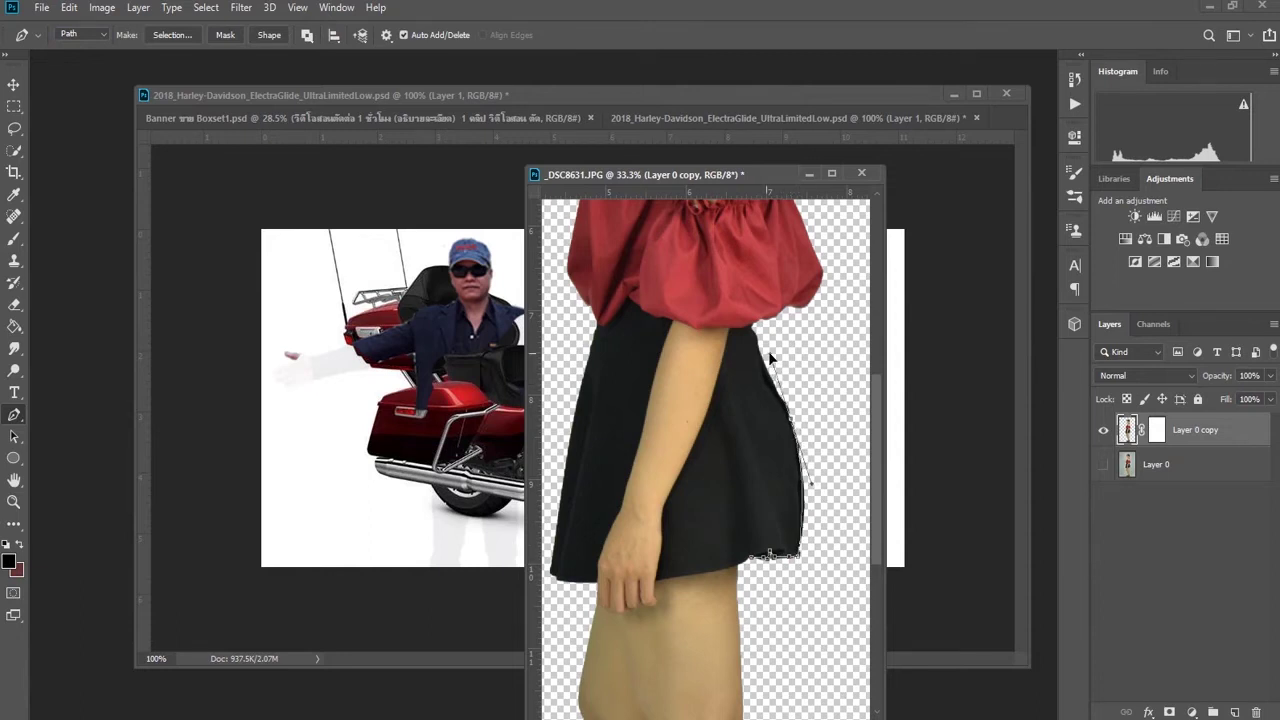
mouse_move(770, 354)
left_mouse_down()
mouse_move(868, 487)
mouse_move(842, 519)
left_mouse_up()
left_click(836, 550)
left_click(826, 580)
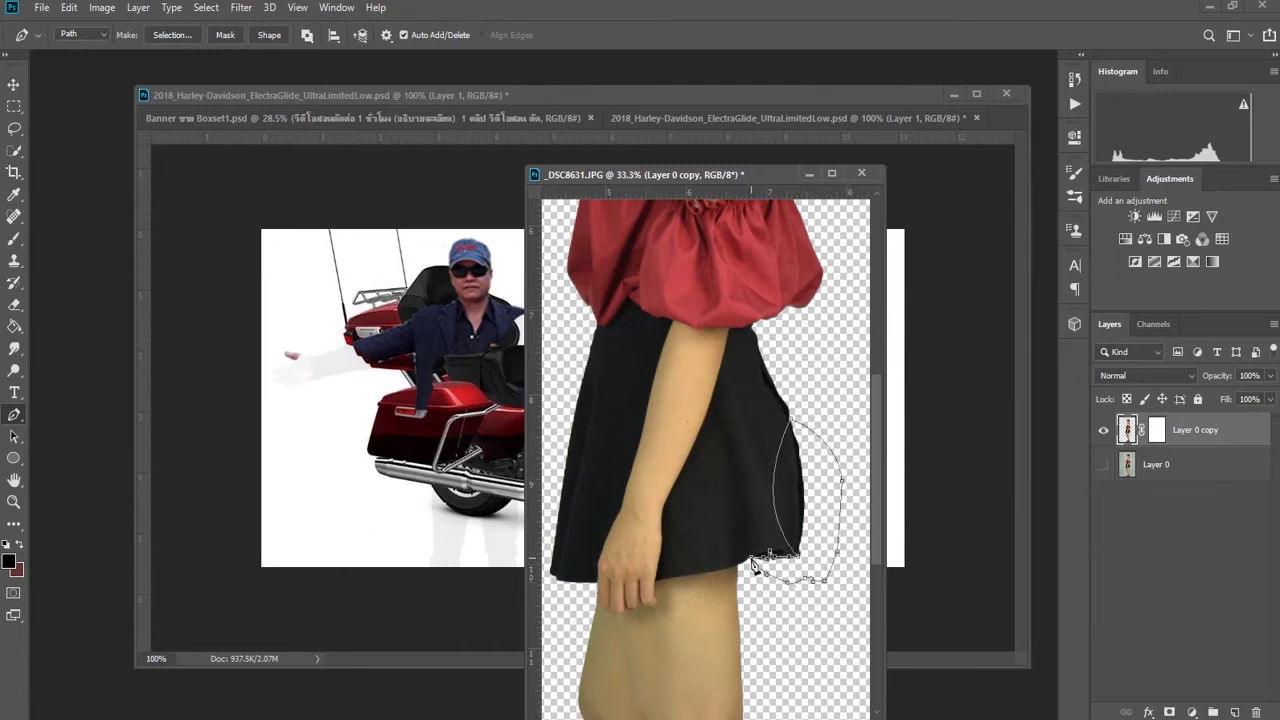
left_click(171, 35)
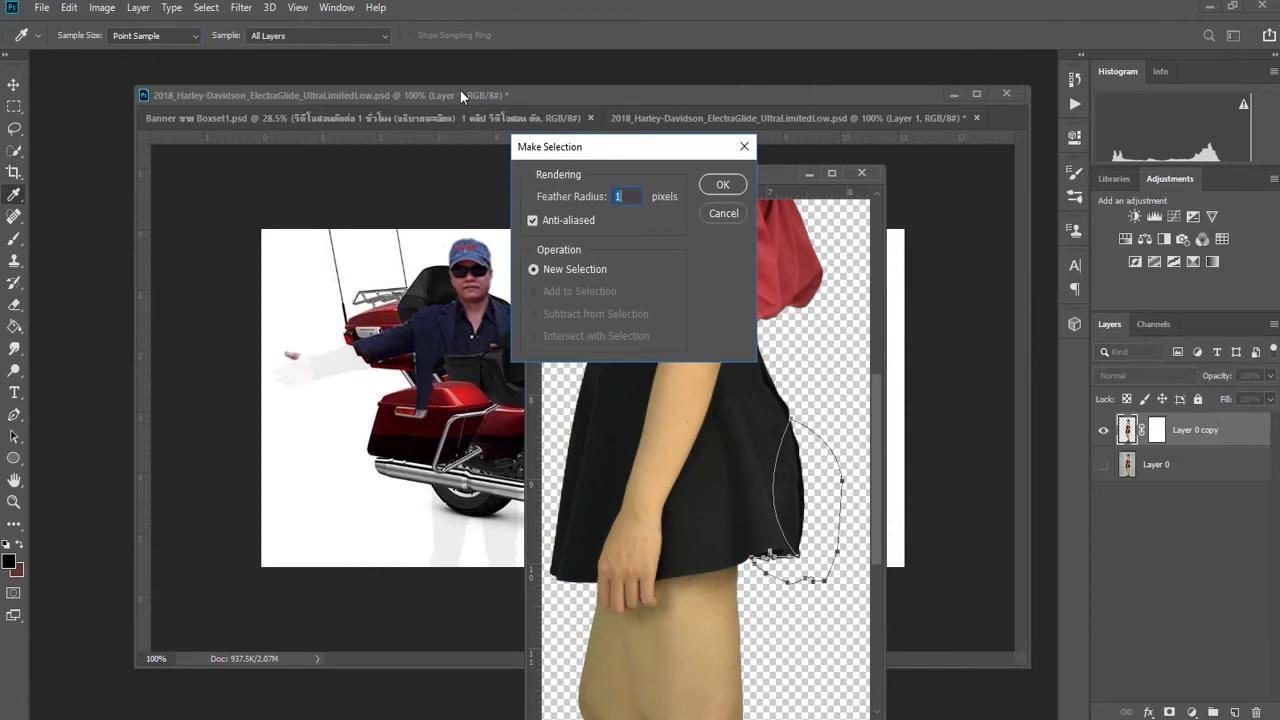
Make the 1 px feathered selection and paint black on the mask to hide the skirt-edge fringe.
left_click(722, 186)
left_click(1157, 431)
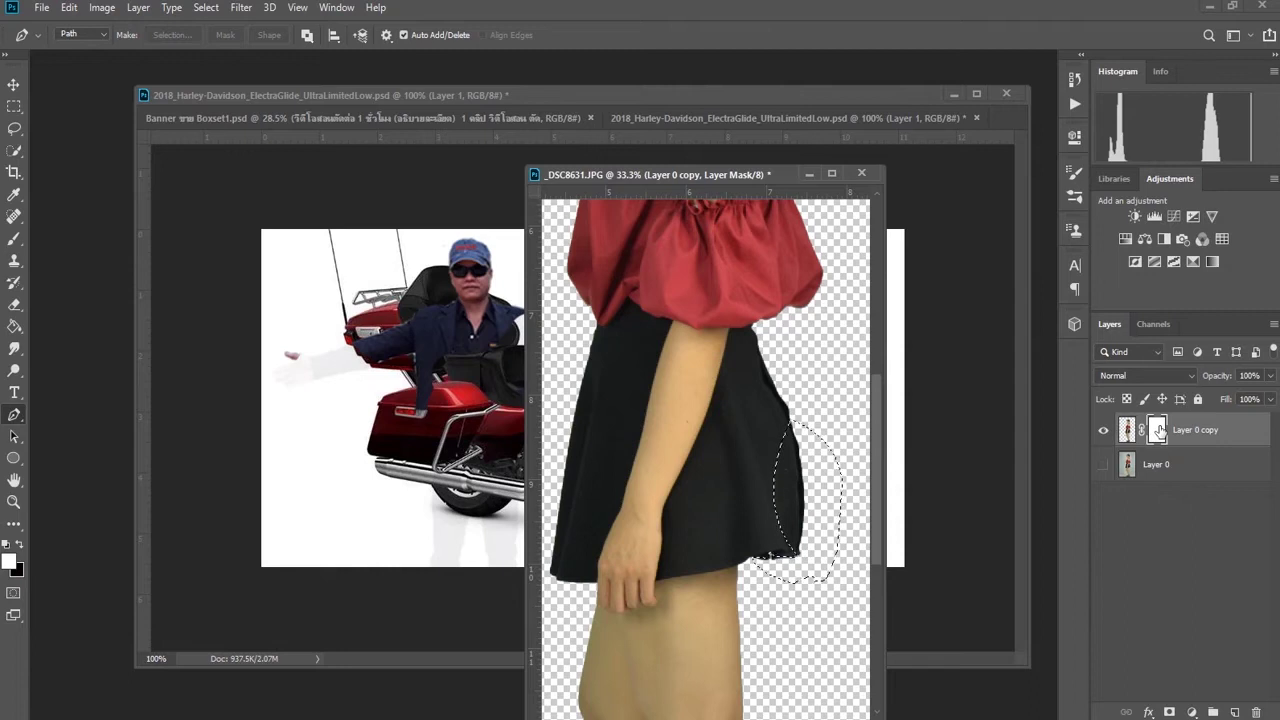
left_click(16, 241)
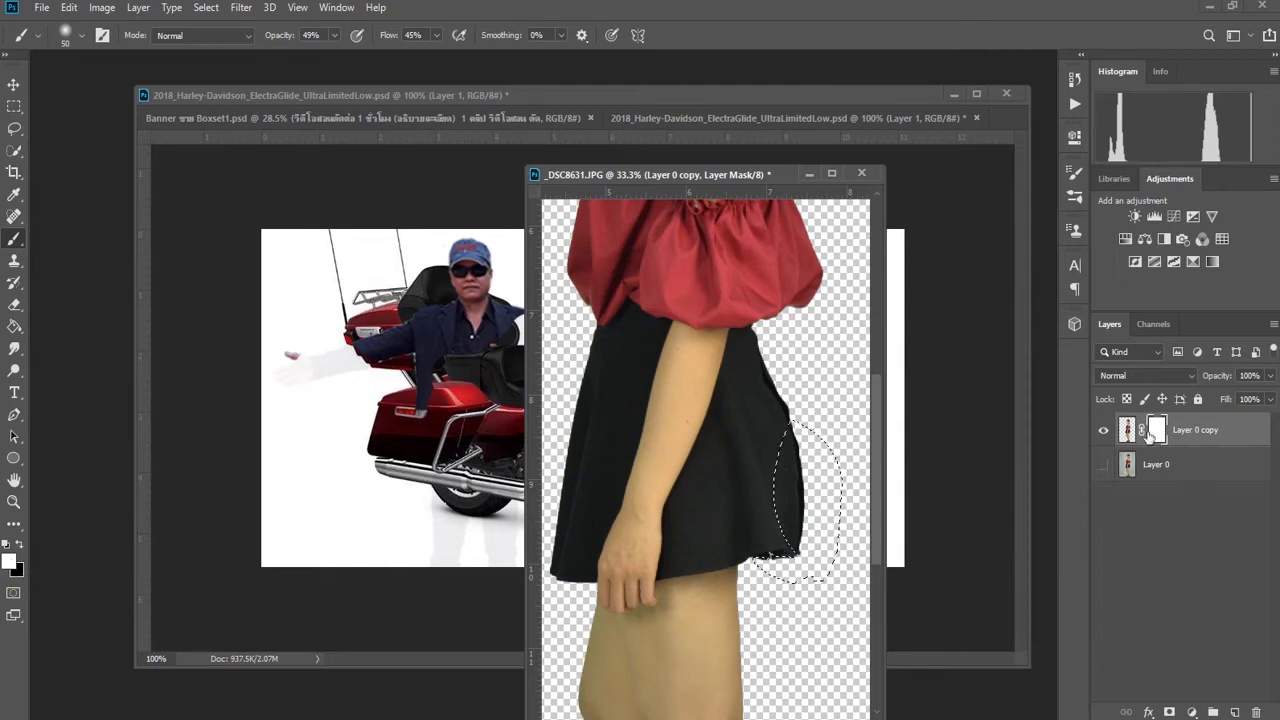
left_click(19, 544)
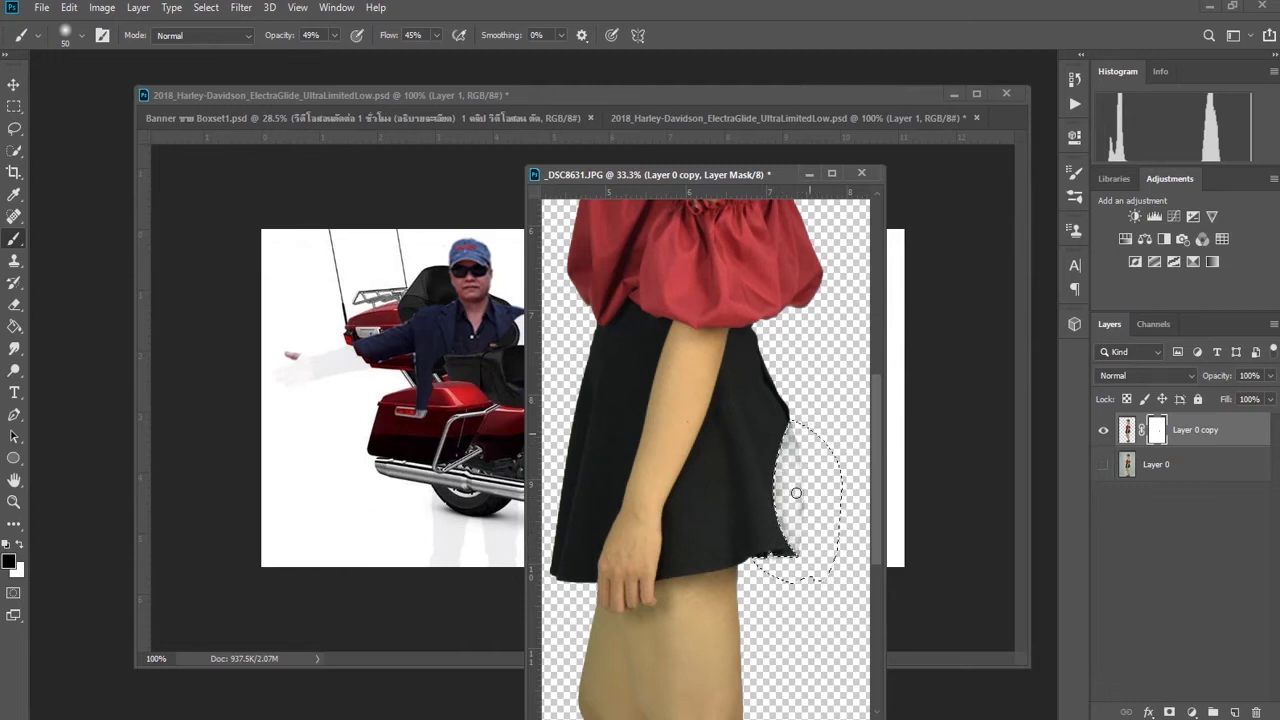
left_click_drag(804, 451, 793, 512)
key("m")
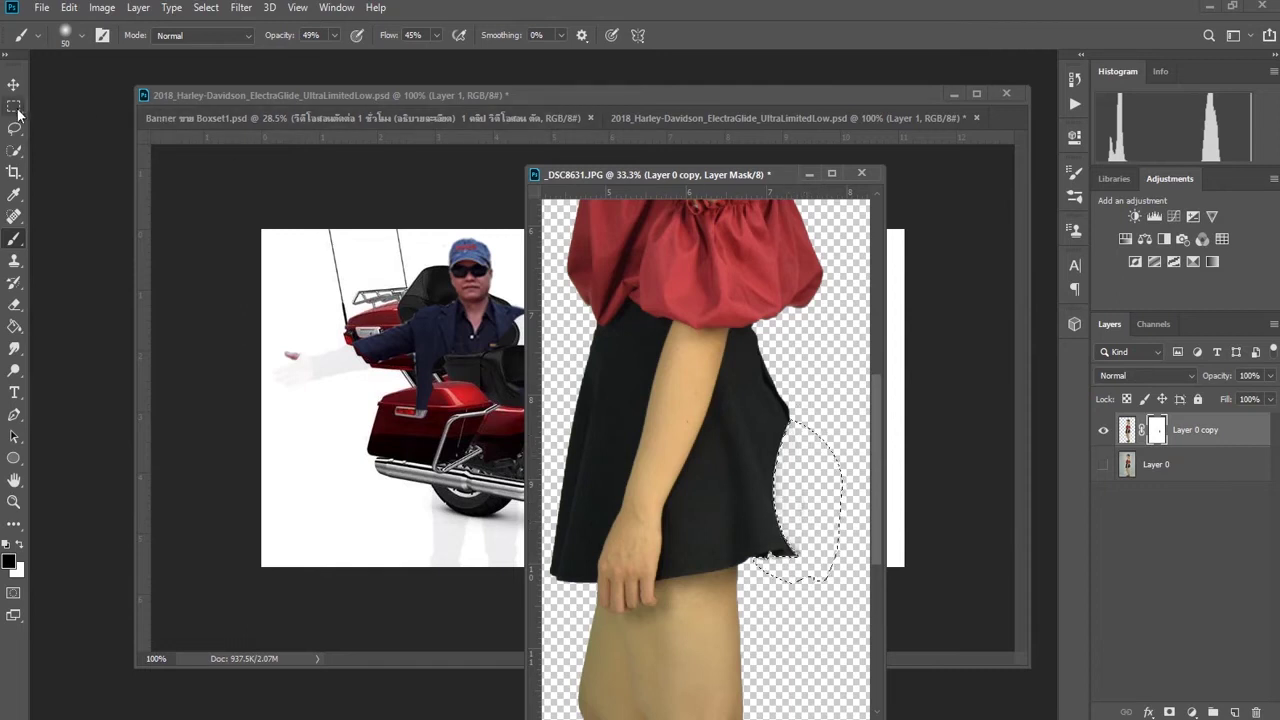
left_click(905, 472)
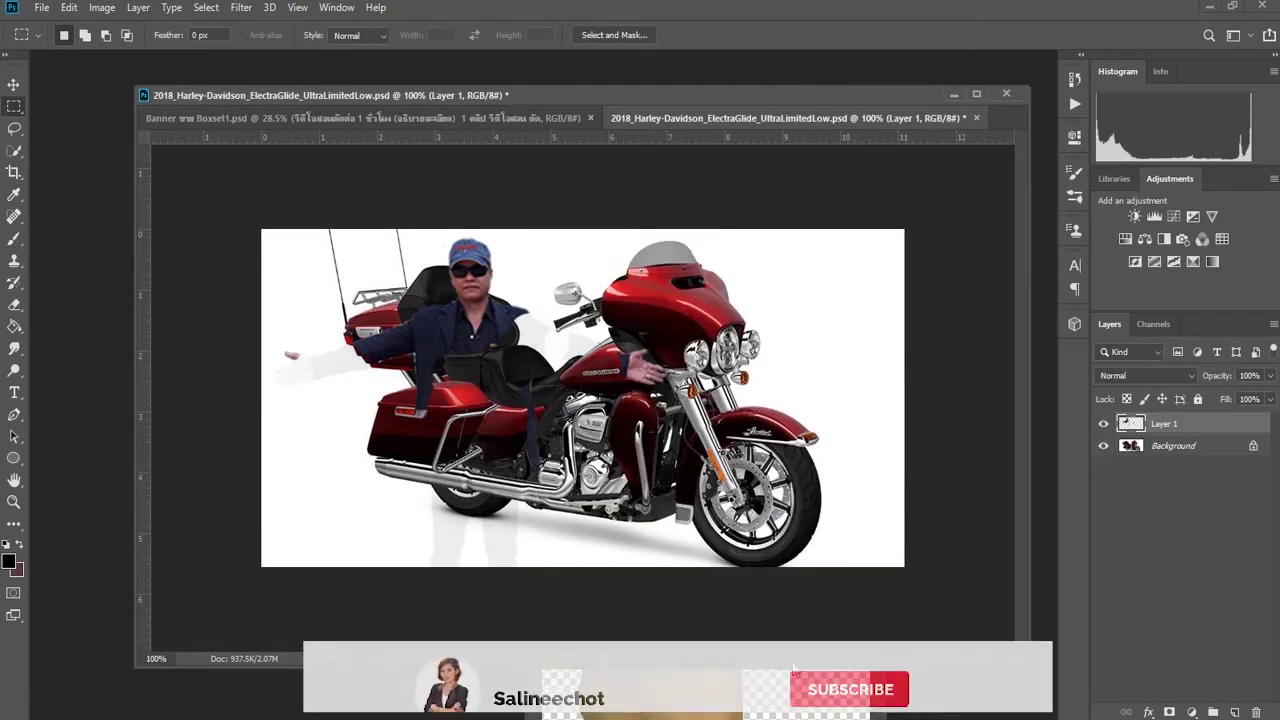
Bring the _DSC8631 cutout to the front, reposition its window and zoom out.
left_click(752, 708)
left_click_drag(734, 184, 584, 76)
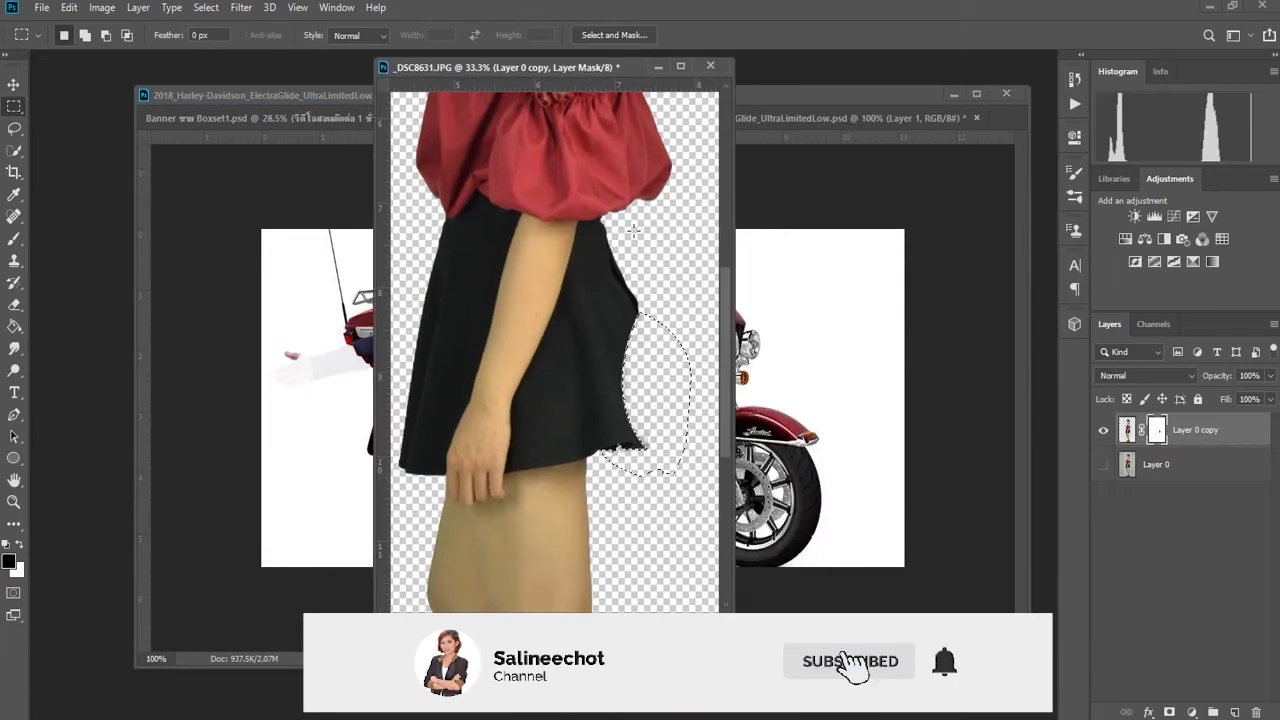
scroll(543, 300, "down", 2)
scroll(543, 300, "down", 2)
scroll(543, 300, "down", 1)
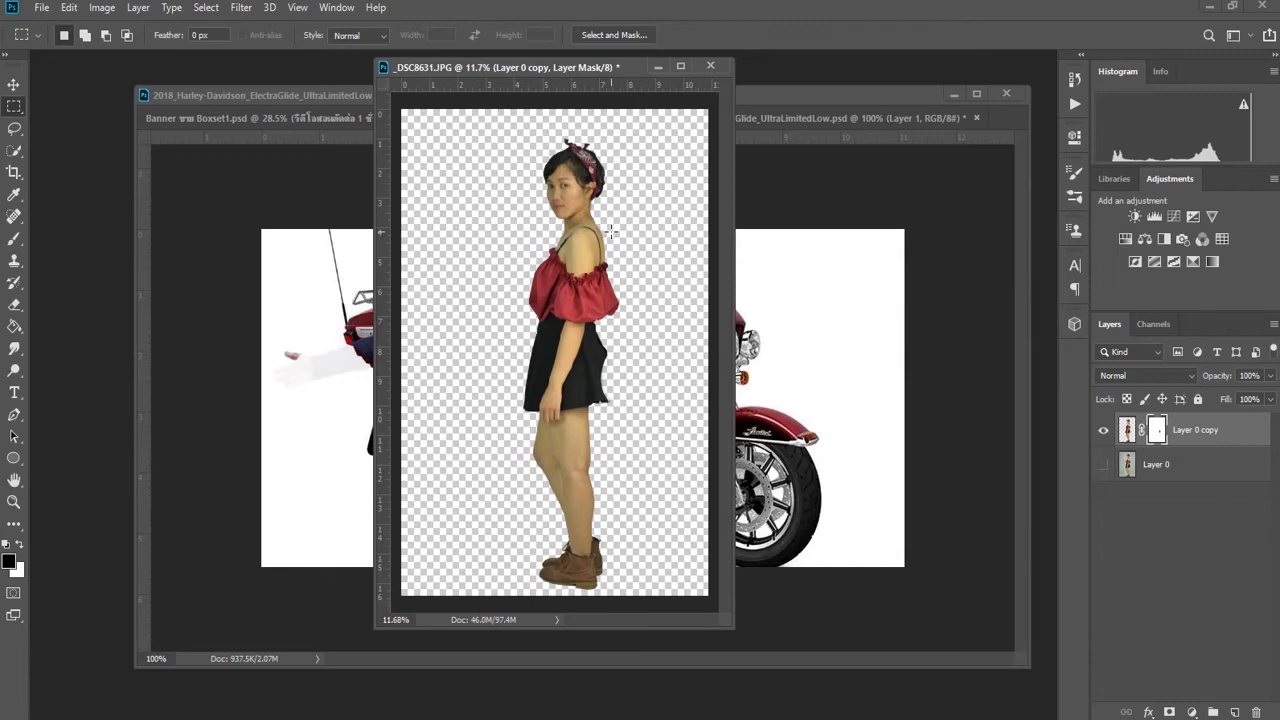
Save the cutout to the Desktop as test.psd, keeping layers in the format options.
key("ctrl+shift+s")
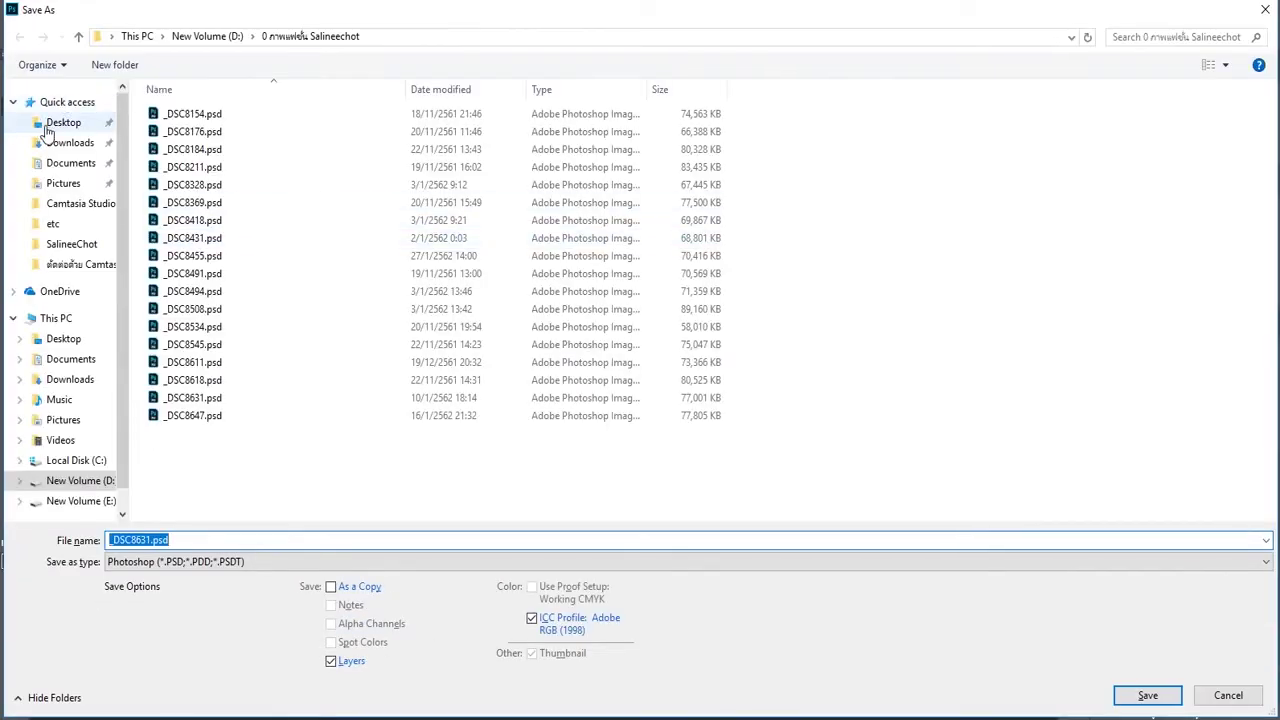
left_click(63, 122)
left_click(237, 540)
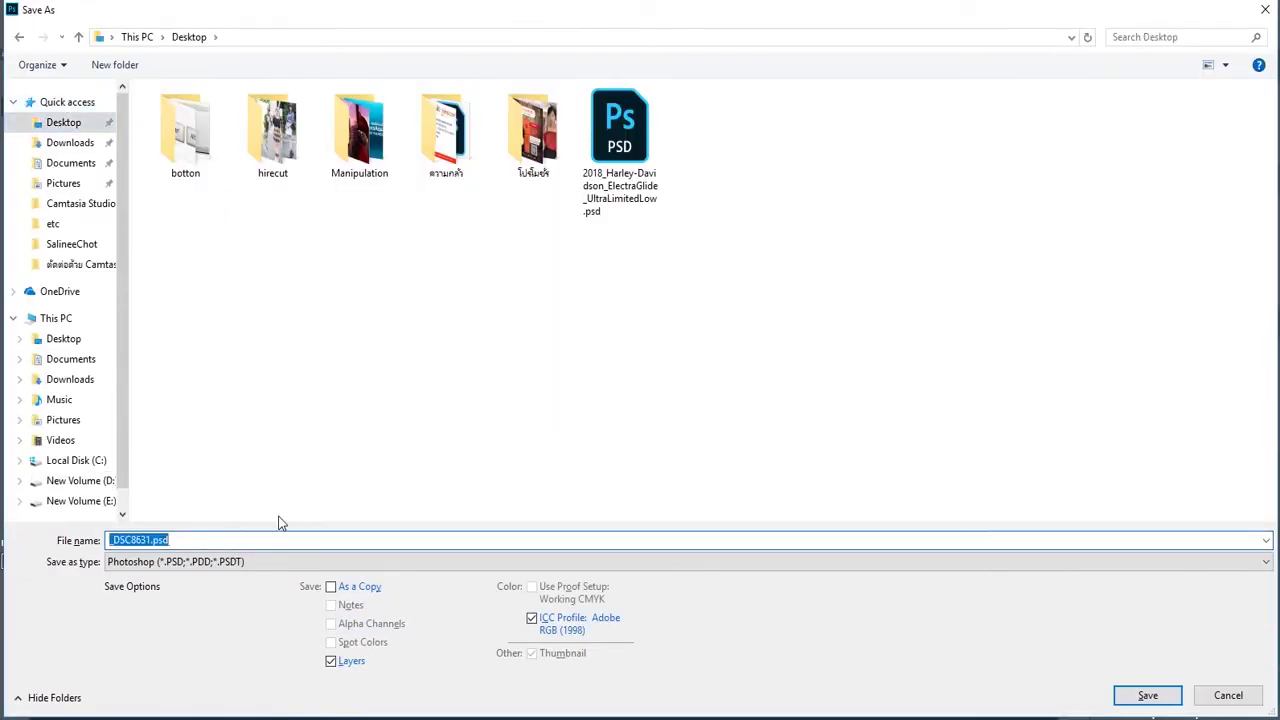
type("ม้า")
type("t")
type("e")
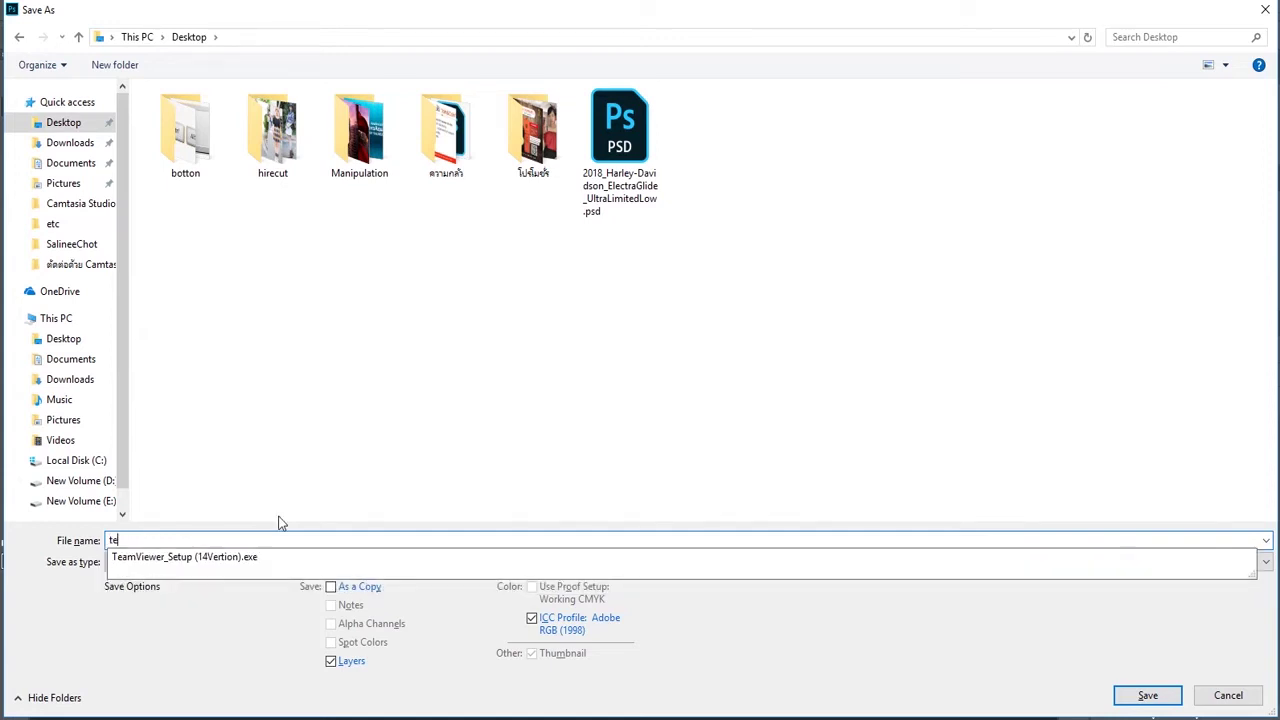
type("st")
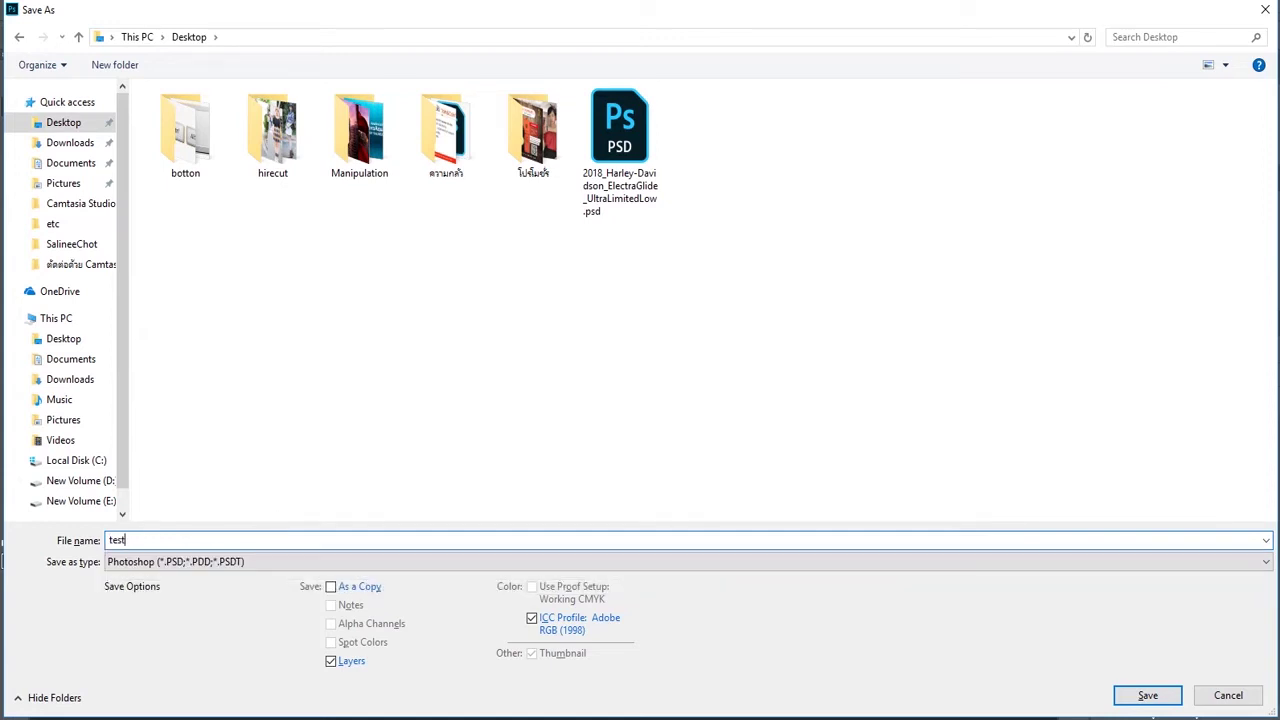
key("Return")
left_click(820, 200)
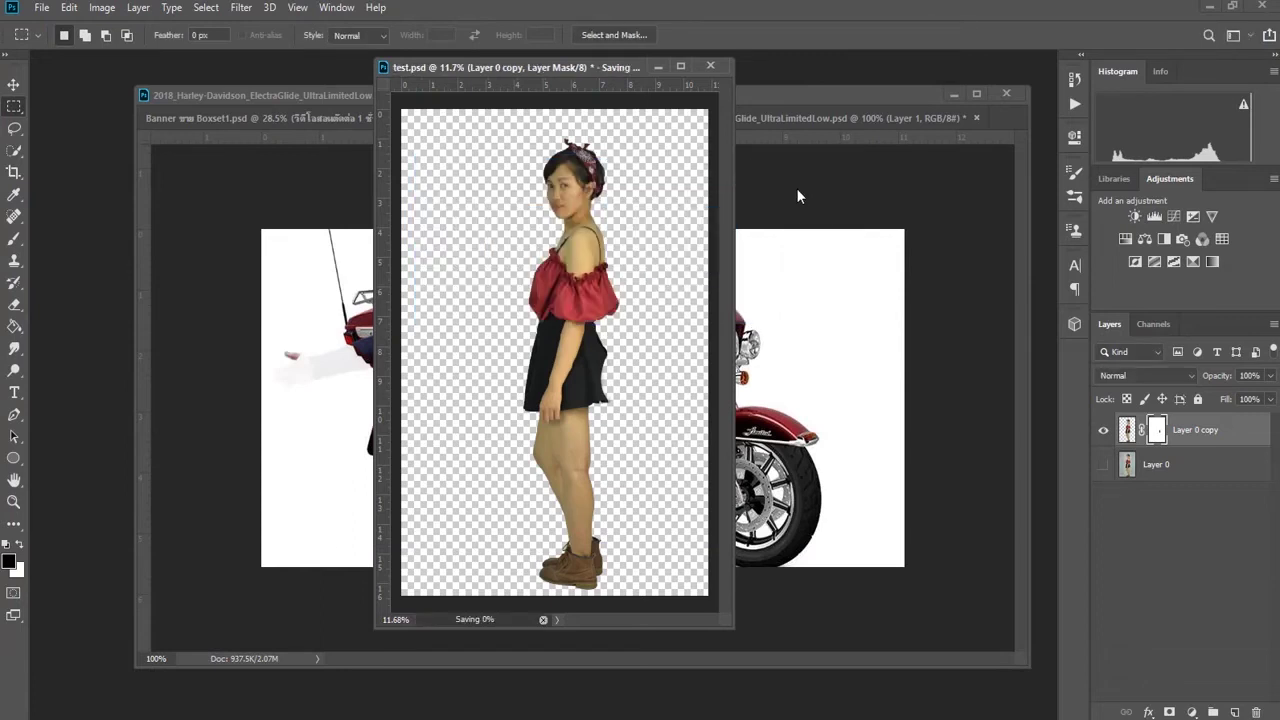
key("ctrl+alt+w")
Close the Harley-Davidson document unsaved and the Banner document, then minimize the photo folder window.
left_click(640, 280)
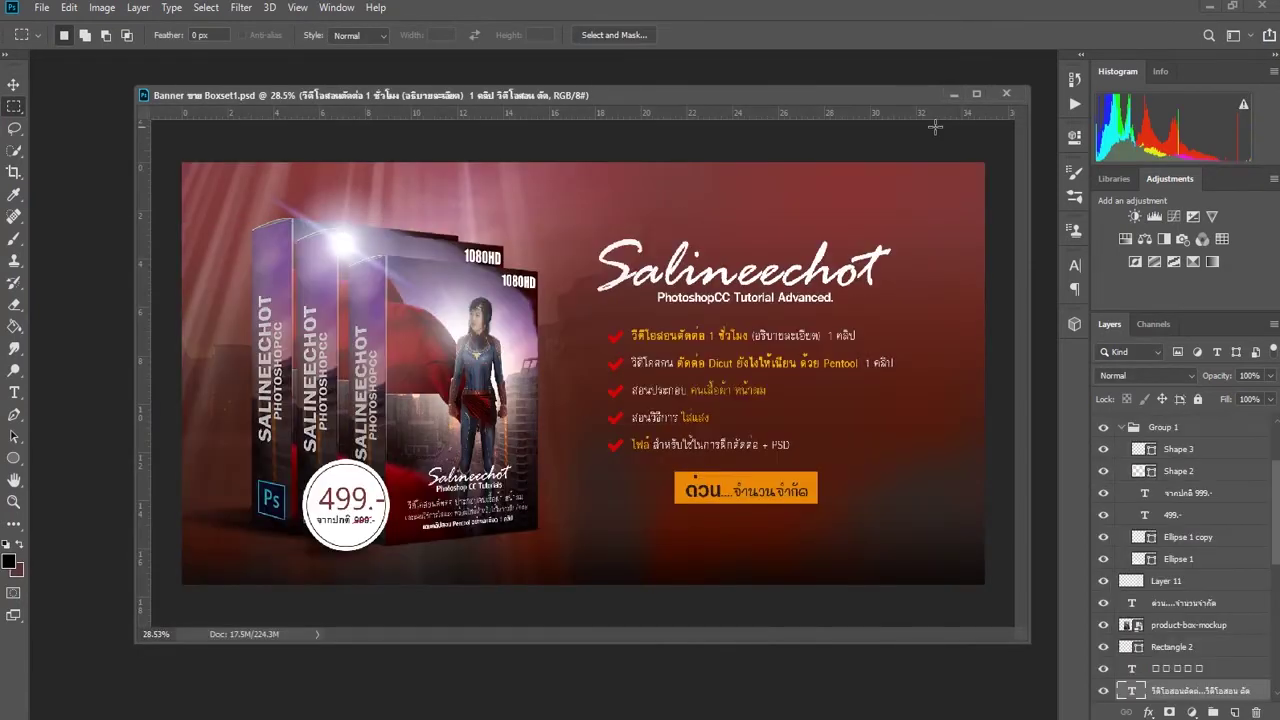
left_click(1006, 93)
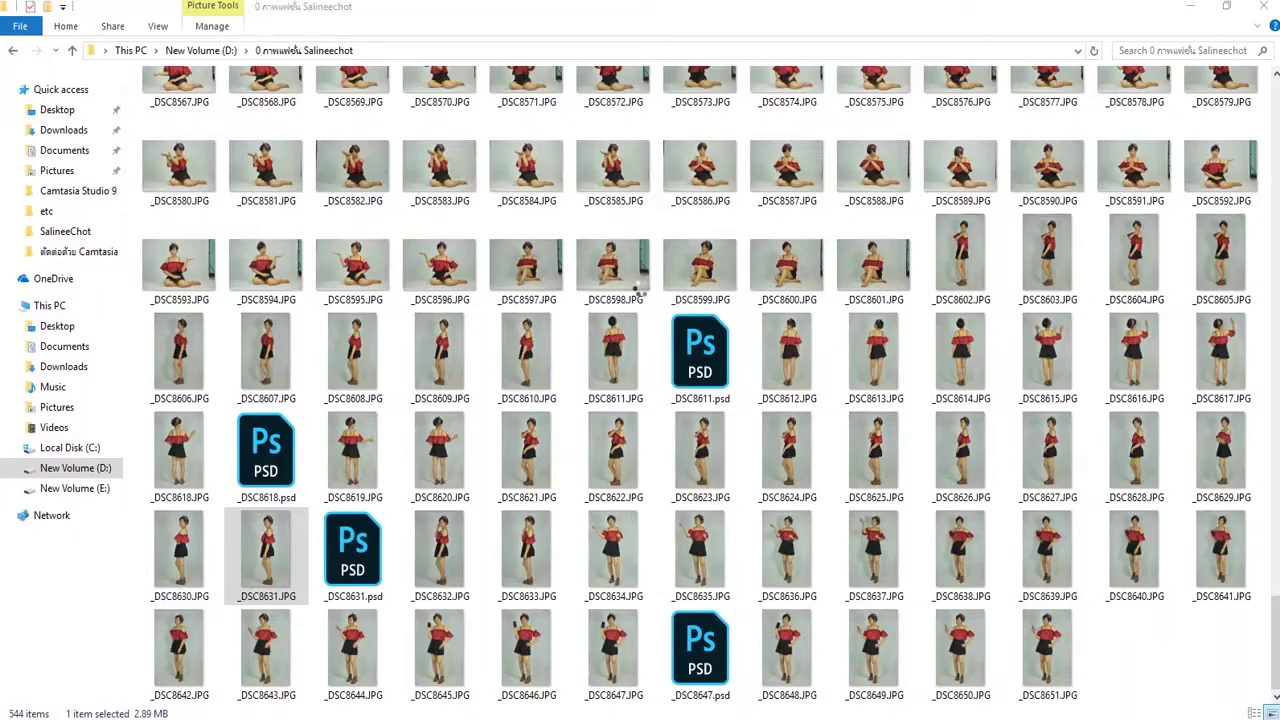
left_click(1207, 6)
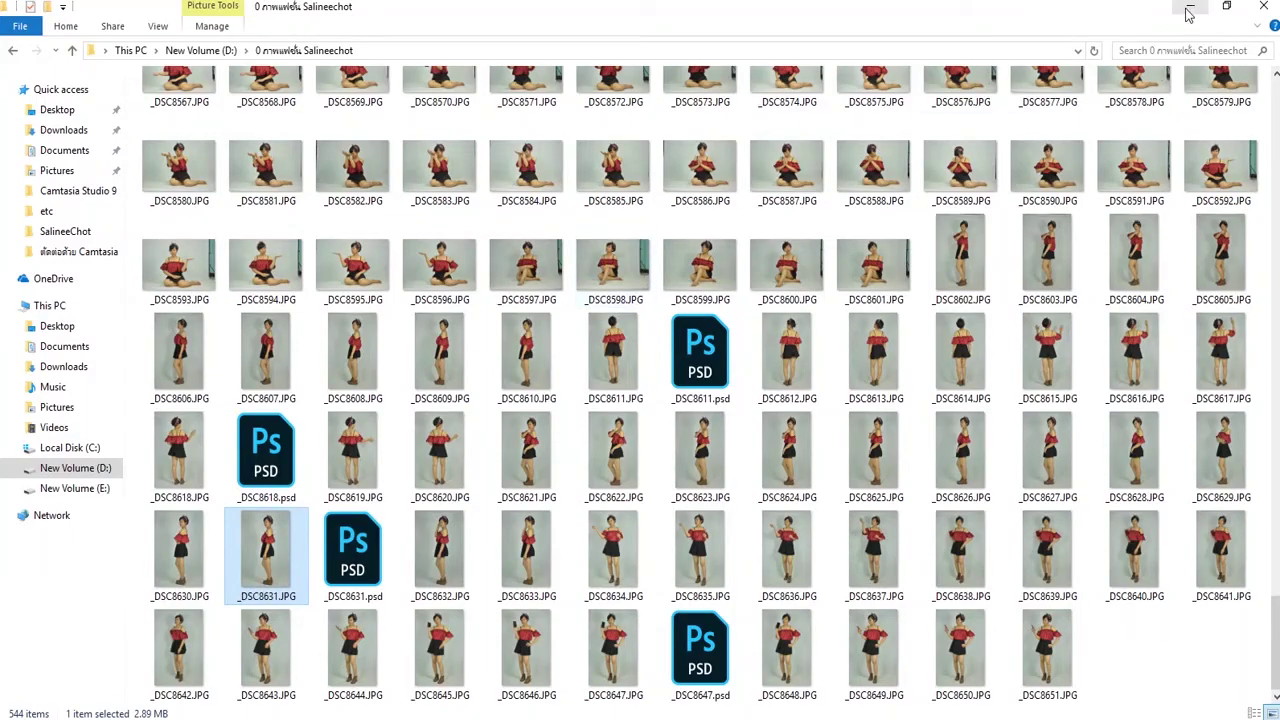
left_click(1191, 10)
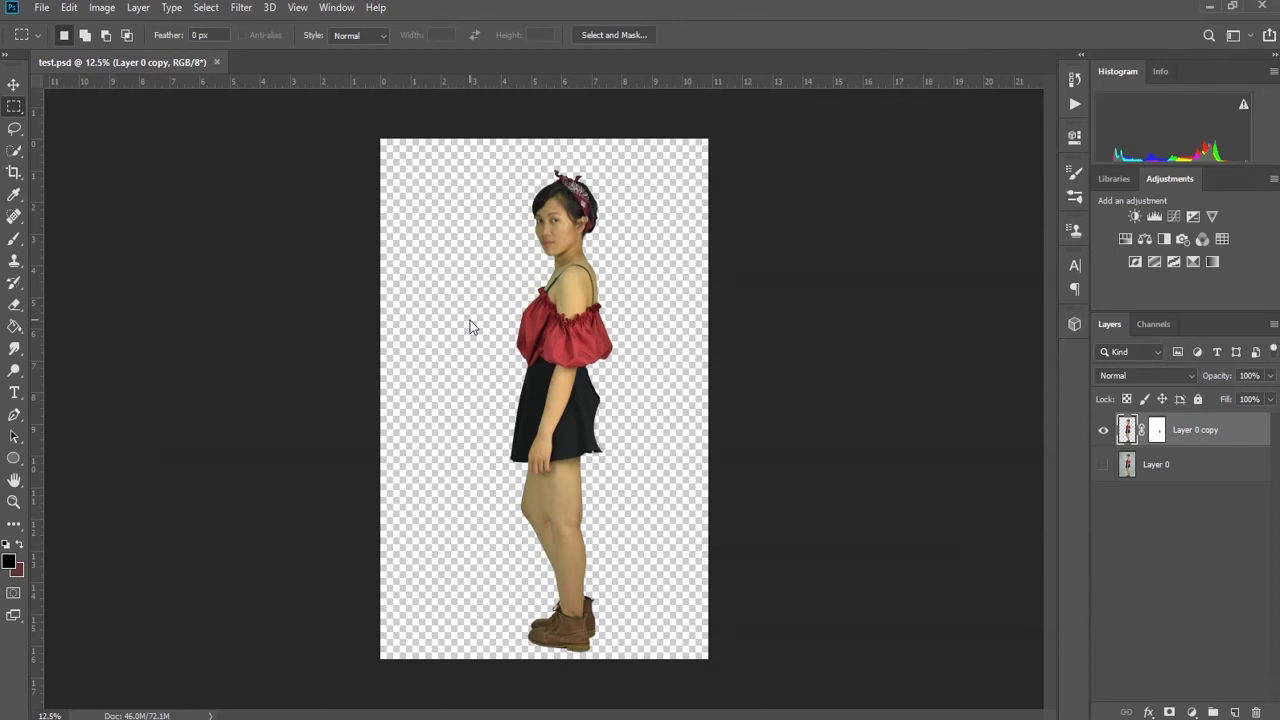
Target Layer 0 copy's layer mask and zoom in on the skirt's right edge.
scroll(641, 486, "up", 2)
scroll(641, 486, "up", 3)
scroll(641, 486, "down", 2)
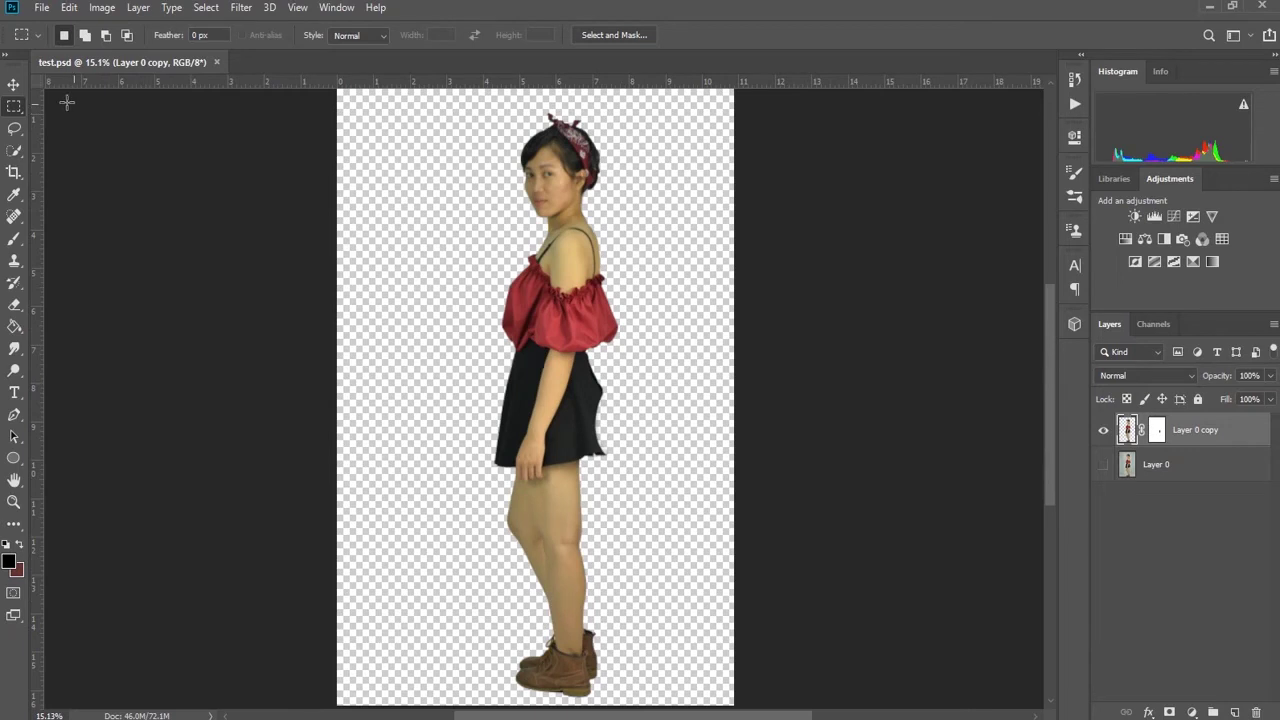
left_click(1158, 430)
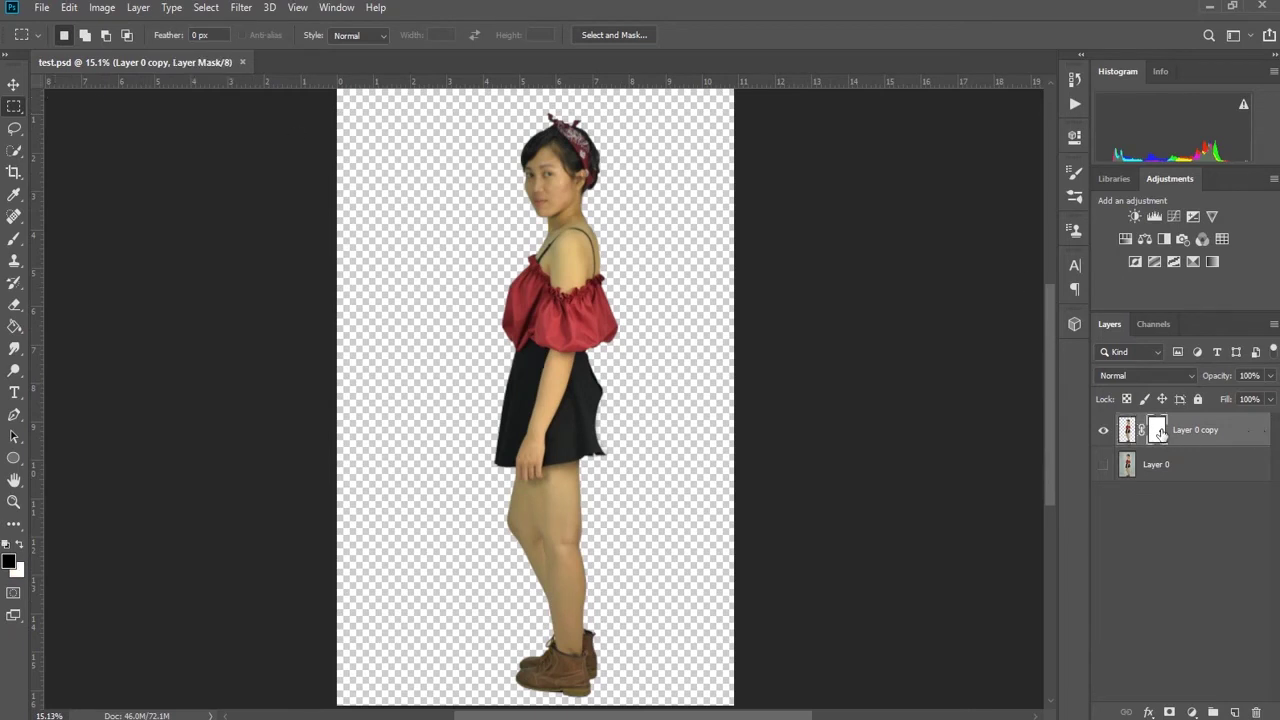
scroll(626, 458, "up", 1)
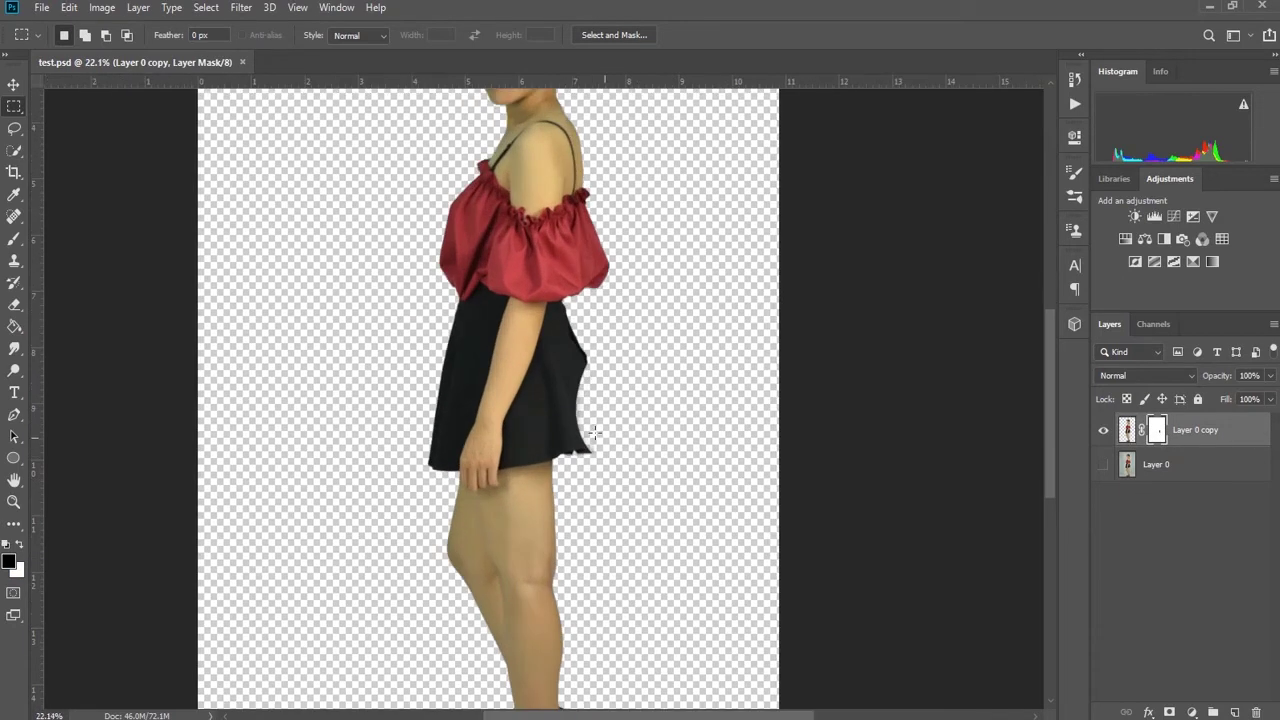
scroll(610, 445, "up", 2)
scroll(590, 425, "up", 1)
scroll(575, 412, "up", 1)
scroll(575, 412, "up", 1)
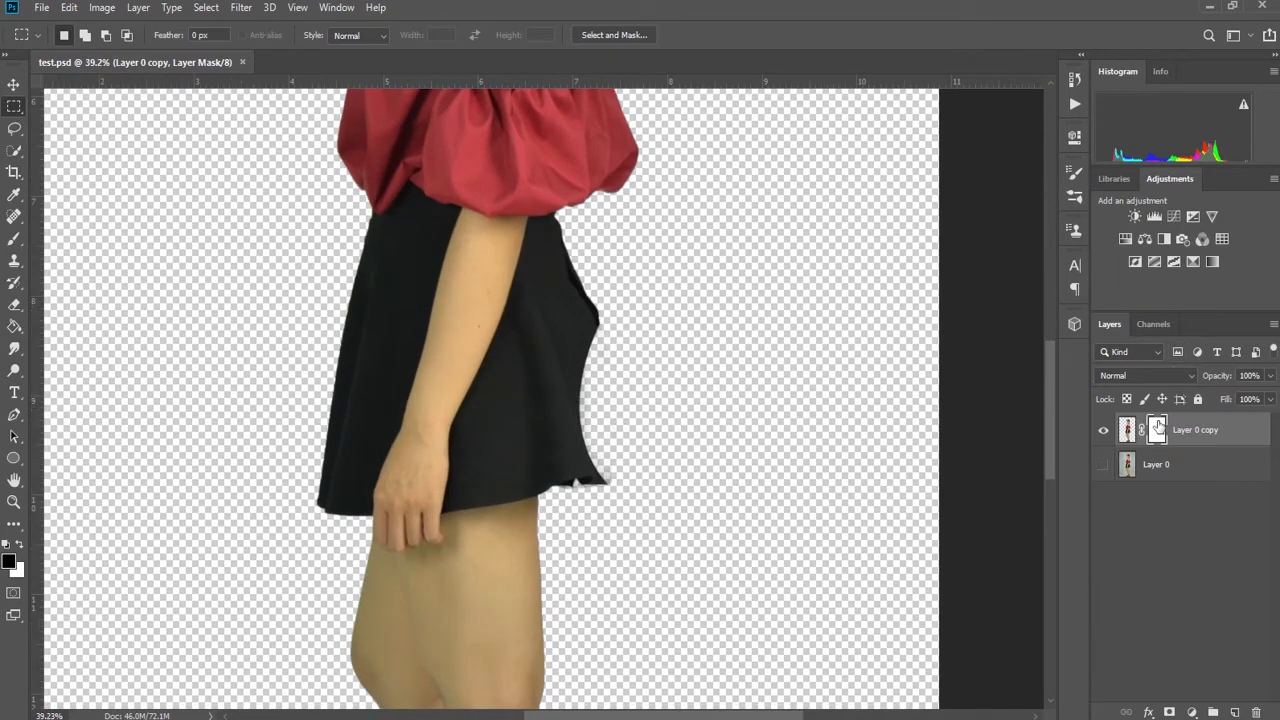
Paint white on the mask at 100% flow and brush size 60 to restore the skirt's right edge.
key("b")
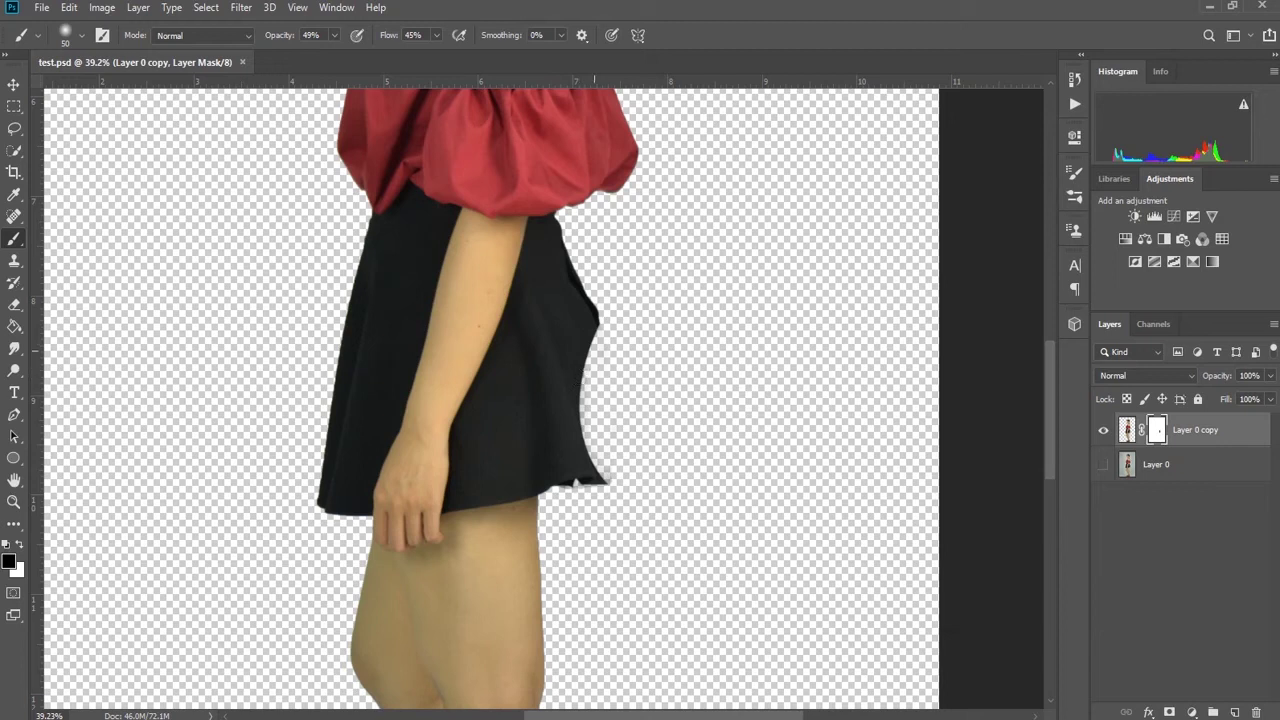
left_click_drag(588, 322, 594, 345)
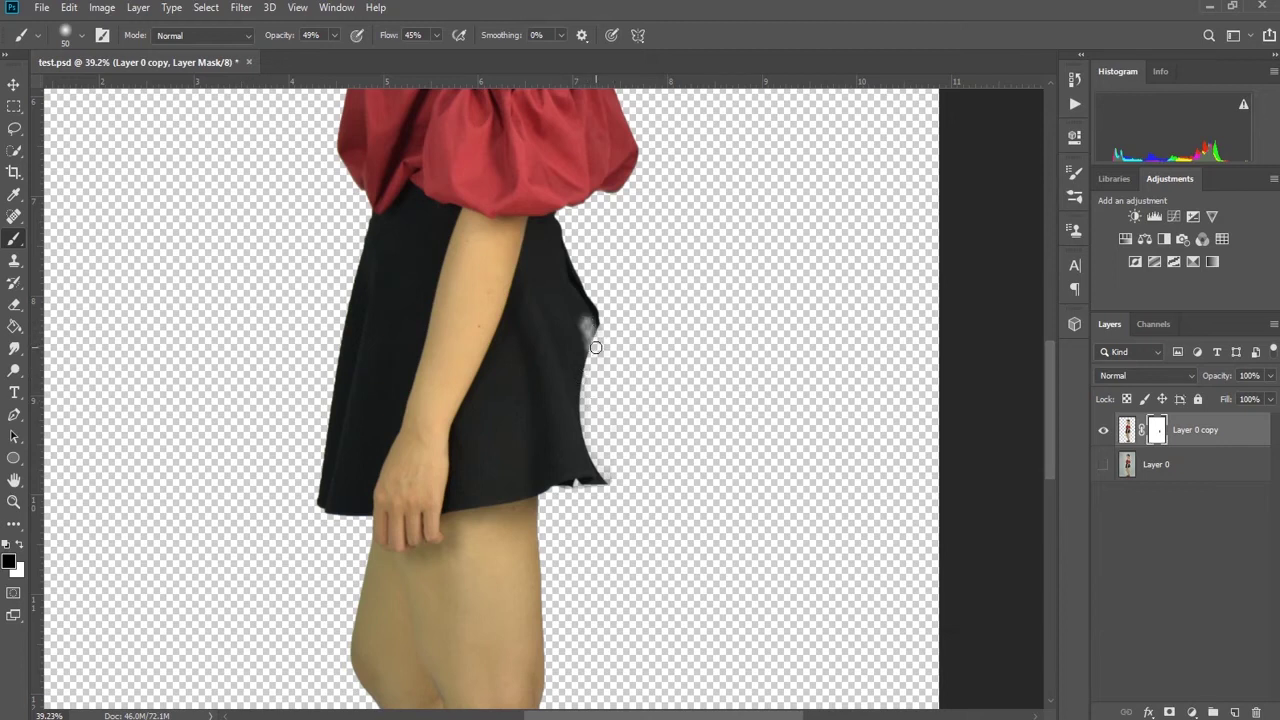
left_click(20, 546)
left_click_drag(588, 326, 579, 371)
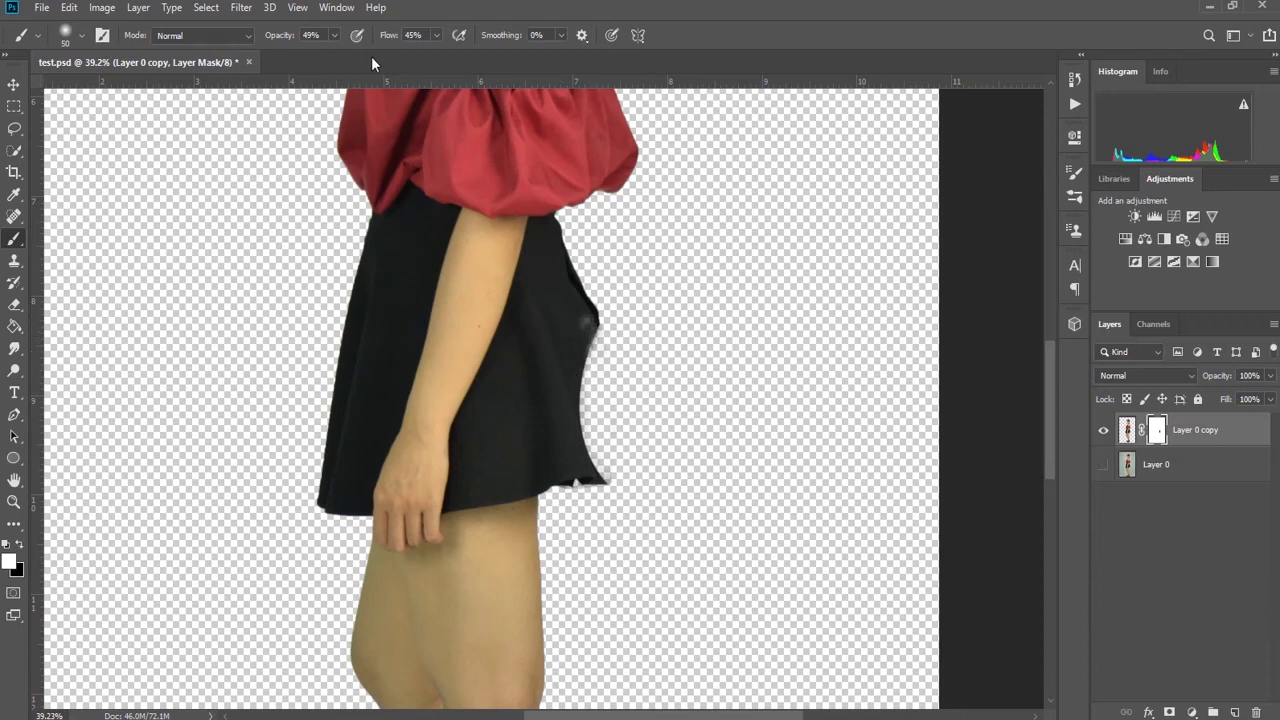
left_click_drag(436, 35, 478, 54)
key("bracketright")
key("bracketright")
key("bracketright")
key("bracketright")
key("bracketright")
key("bracketright")
key("bracketright")
key("bracketright")
key("bracketright")
key("bracketright")
key("bracketright")
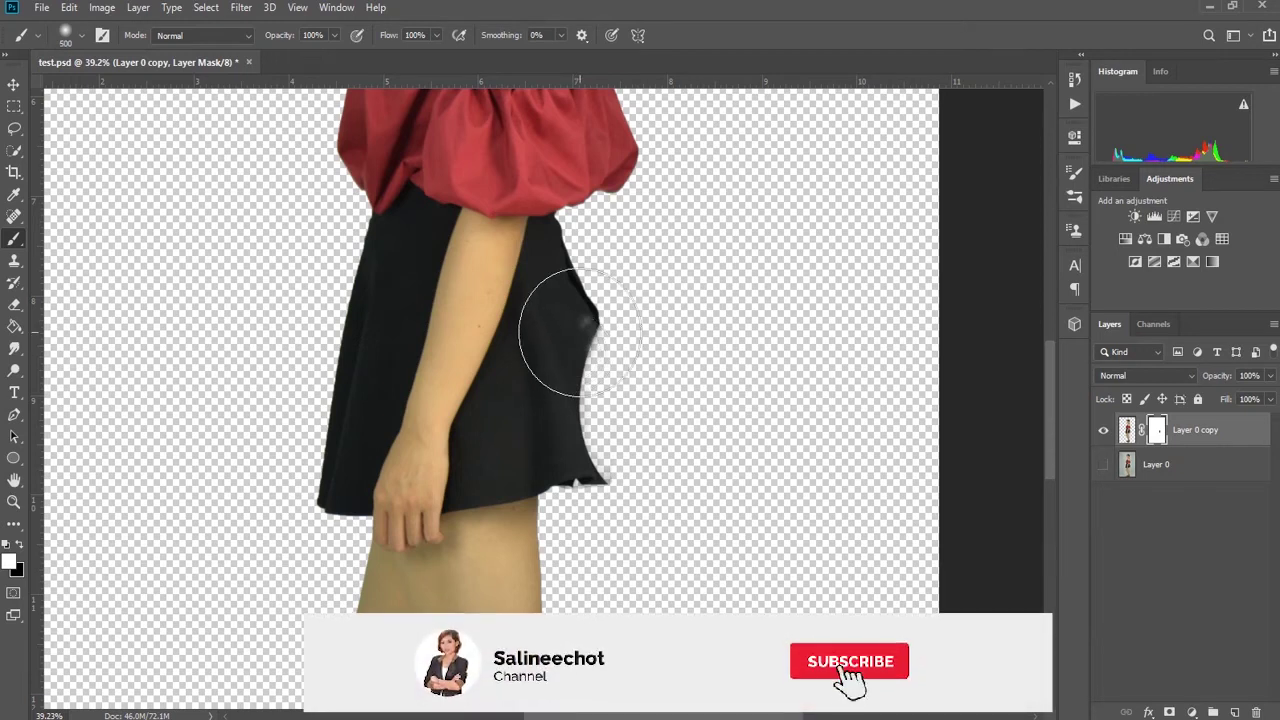
mouse_move(580, 332)
left_mouse_down()
mouse_move(563, 329)
mouse_move(657, 371)
left_mouse_up()
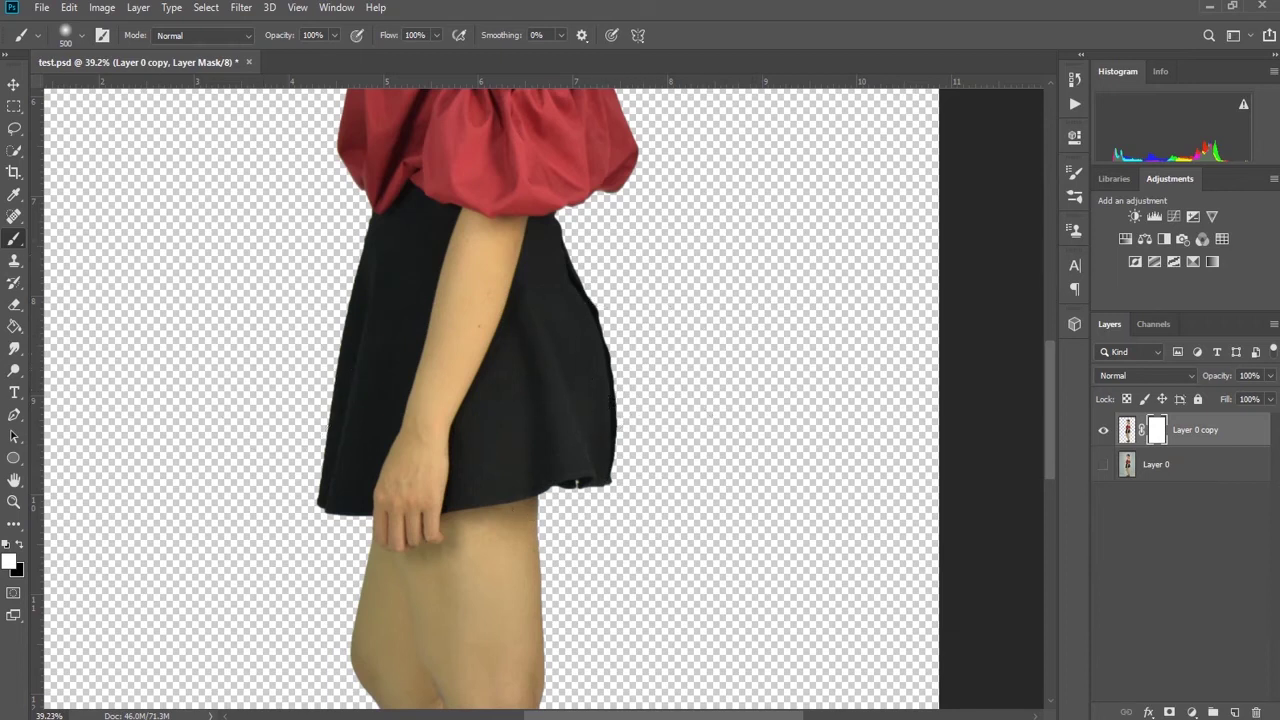
left_click(14, 131)
left_click(14, 238)
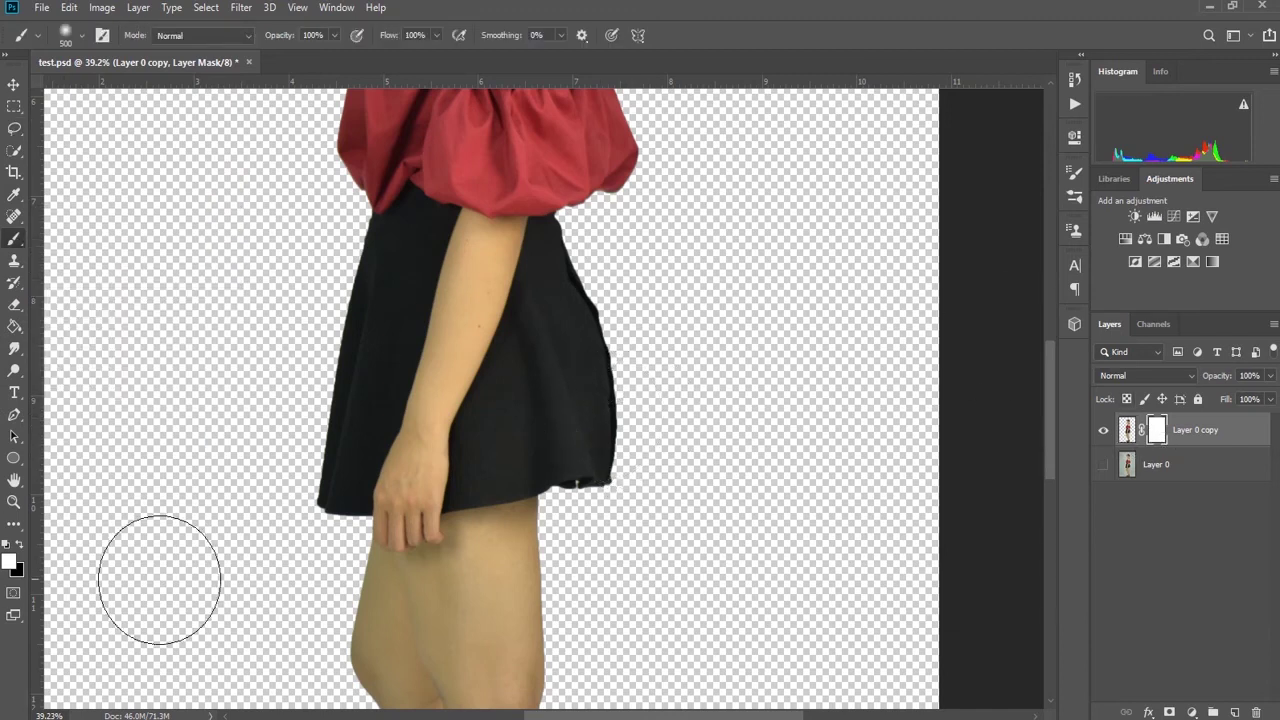
Paint black with a smaller brush along the skirt's right edge so it fades into transparency.
left_click(16, 544)
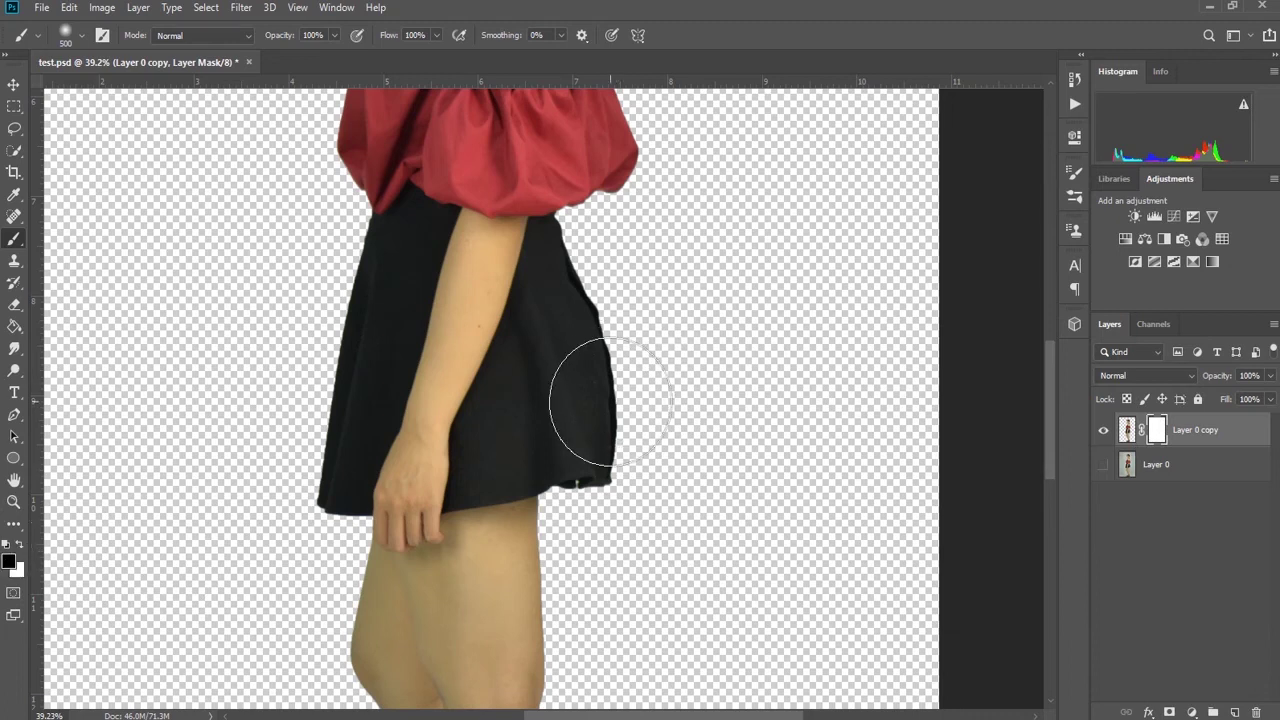
mouse_move(610, 402)
left_mouse_down()
mouse_move(614, 386)
mouse_move(600, 457)
left_mouse_up()
key("bracketleft")
key("bracketleft")
key("bracketleft")
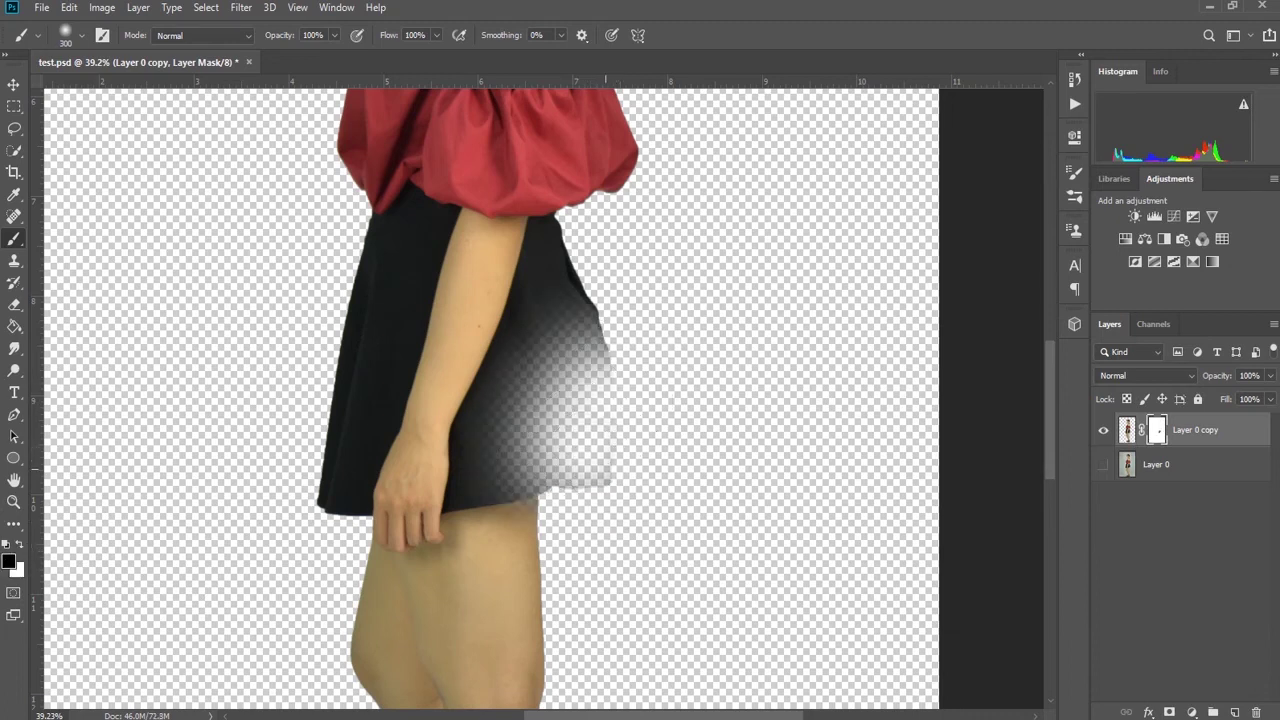
mouse_move(605, 469)
left_mouse_down()
mouse_move(571, 266)
mouse_move(560, 474)
mouse_move(603, 474)
left_mouse_up()
mouse_move(603, 271)
left_mouse_down()
mouse_move(567, 237)
mouse_move(577, 263)
left_mouse_up()
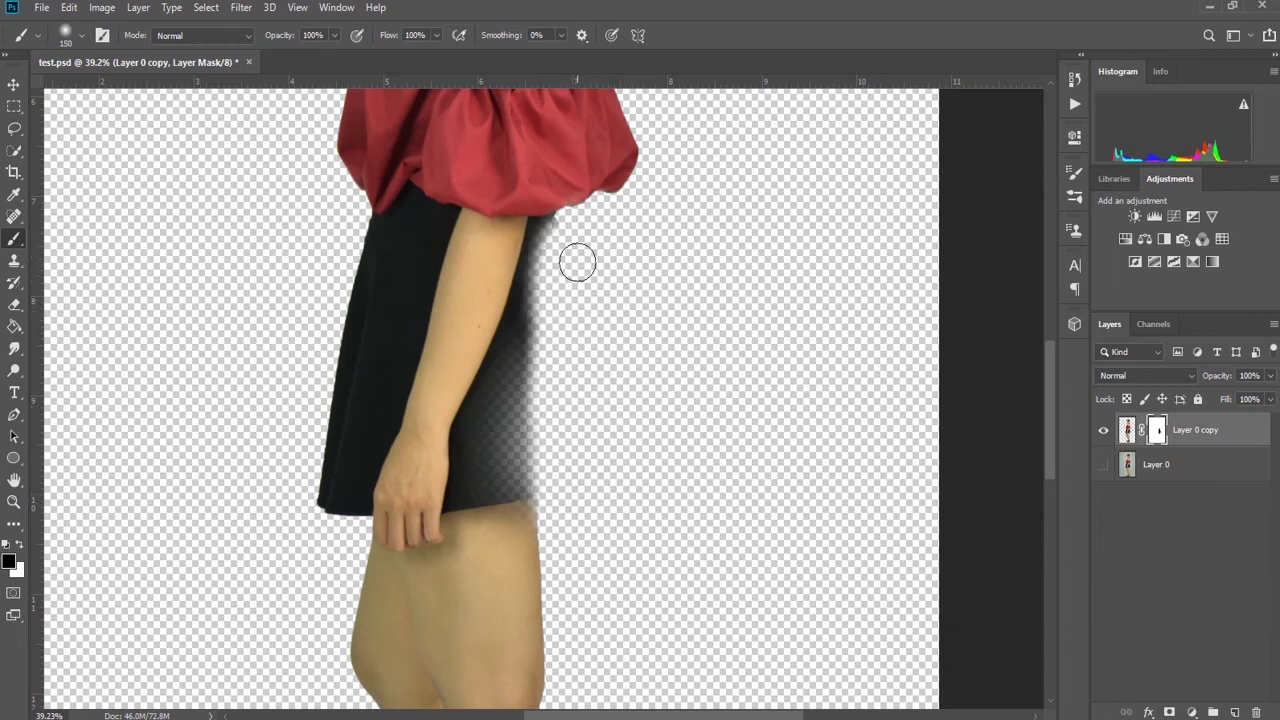
Float test.psd in its own window and make that window narrower.
left_click_drag(186, 62, 211, 73)
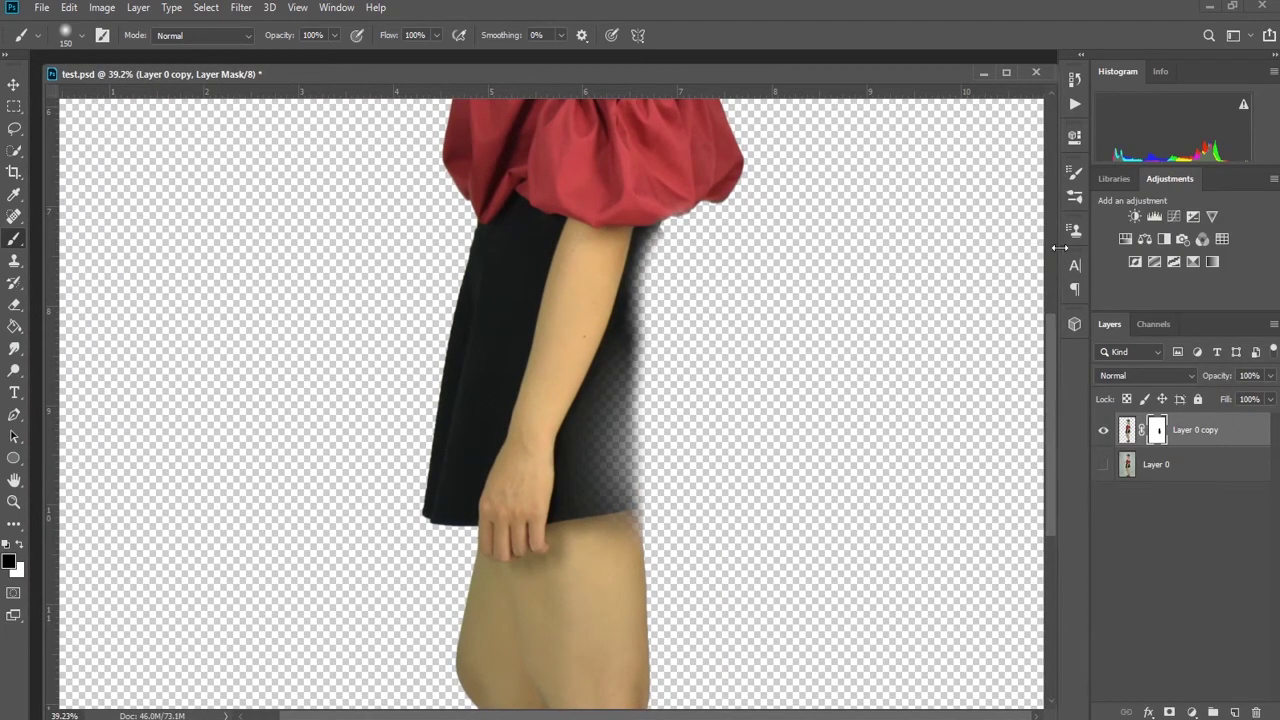
left_click_drag(1057, 258, 922, 258)
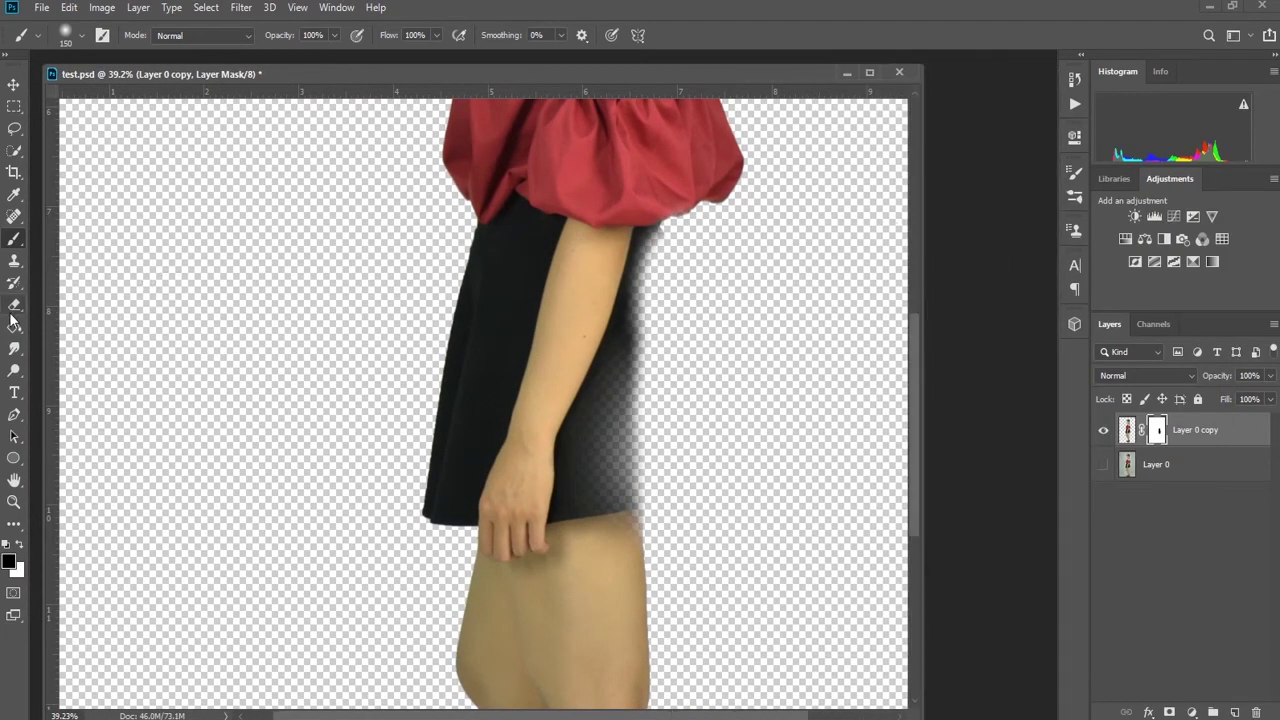
left_click_drag(15, 310, 83, 305)
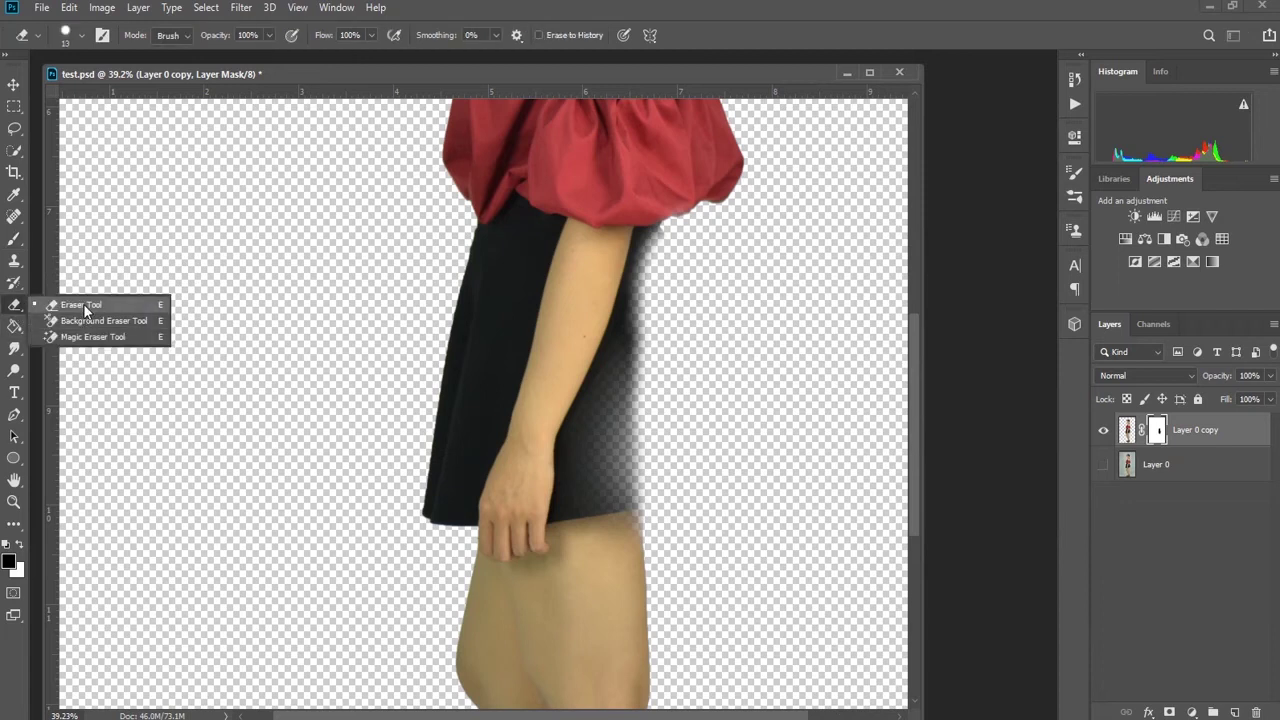
key("bracketright")
key("bracketright")
key("bracketright")
key("bracketright")
key("bracketright")
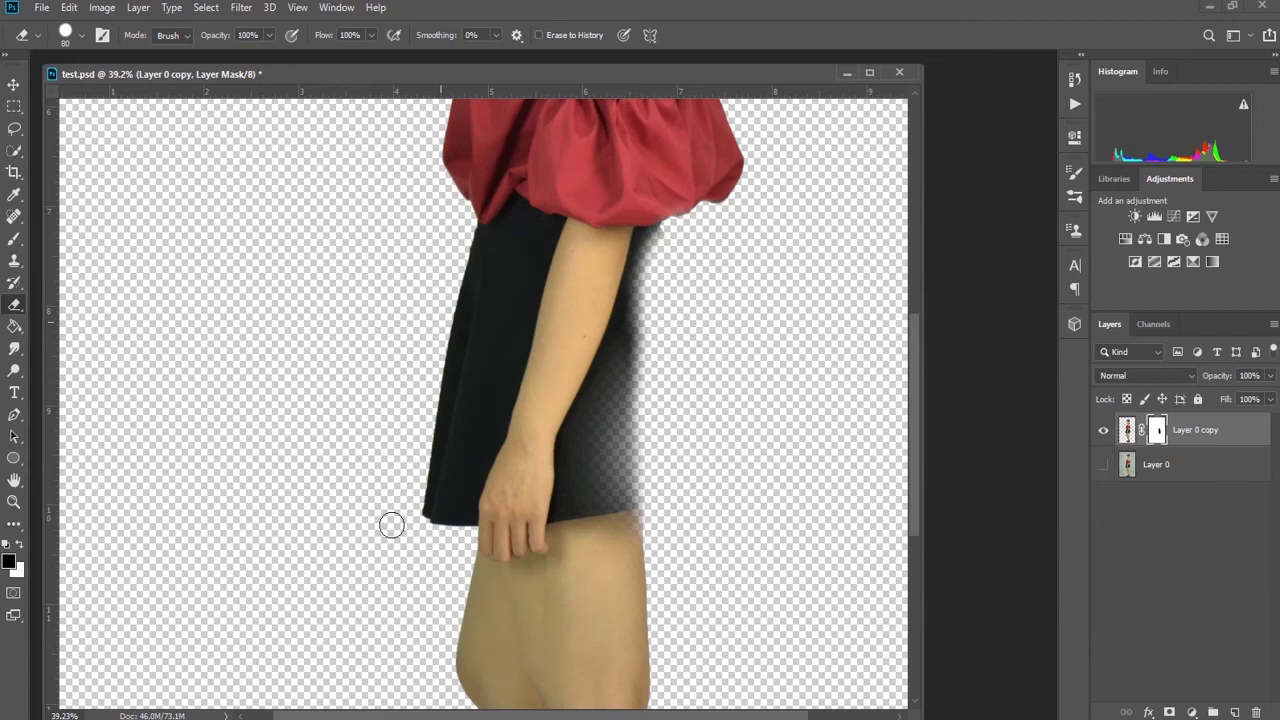
left_click(1127, 430)
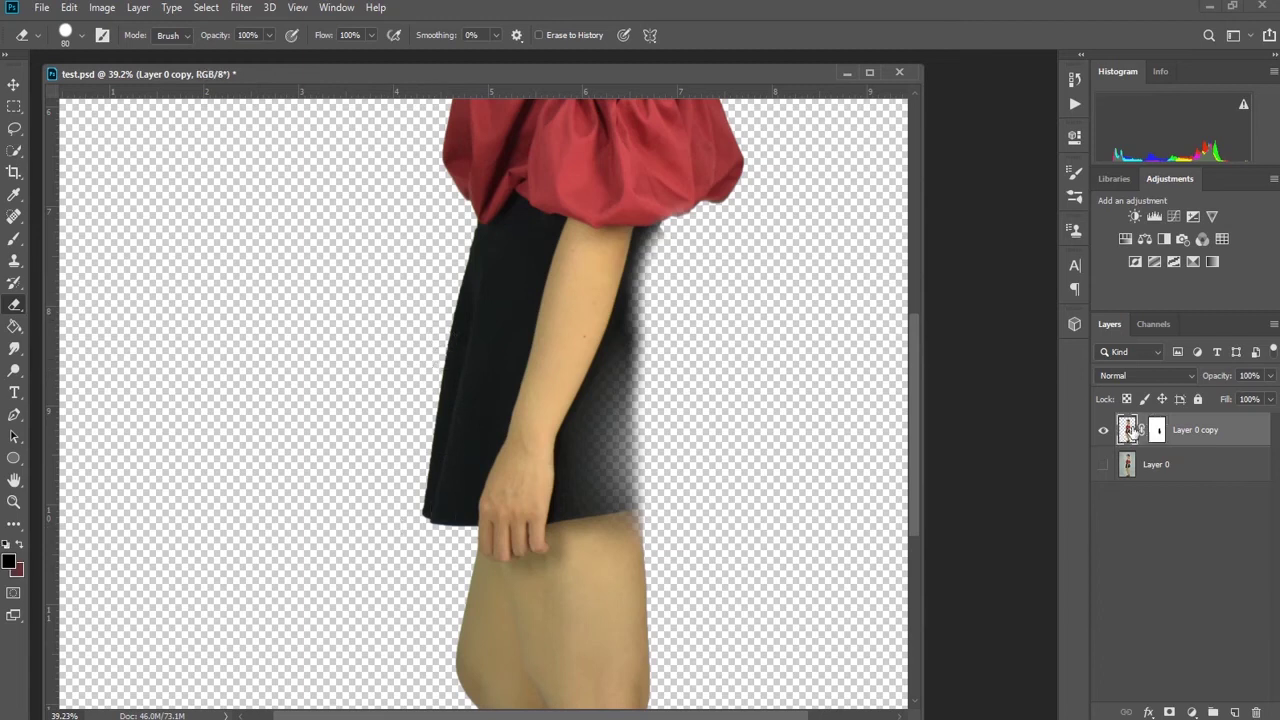
mouse_move(443, 420)
left_mouse_down()
mouse_move(472, 417)
mouse_move(409, 360)
left_mouse_up()
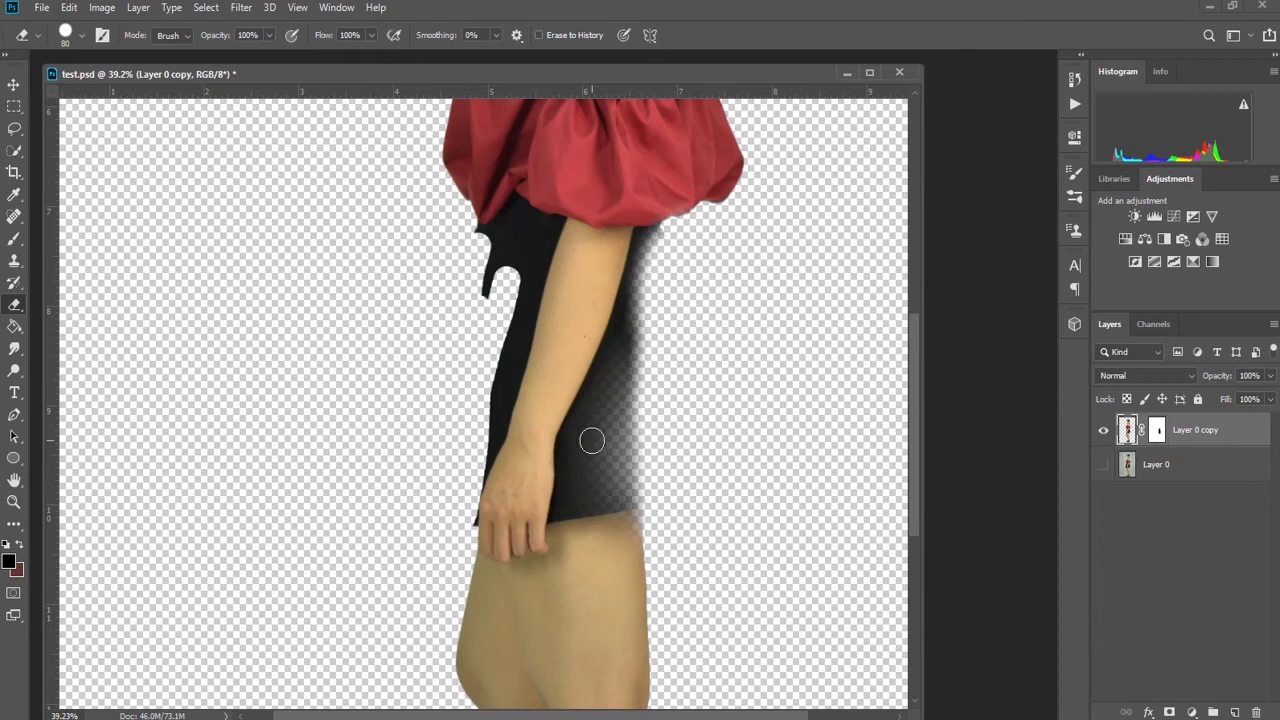
key("ctrl+z")
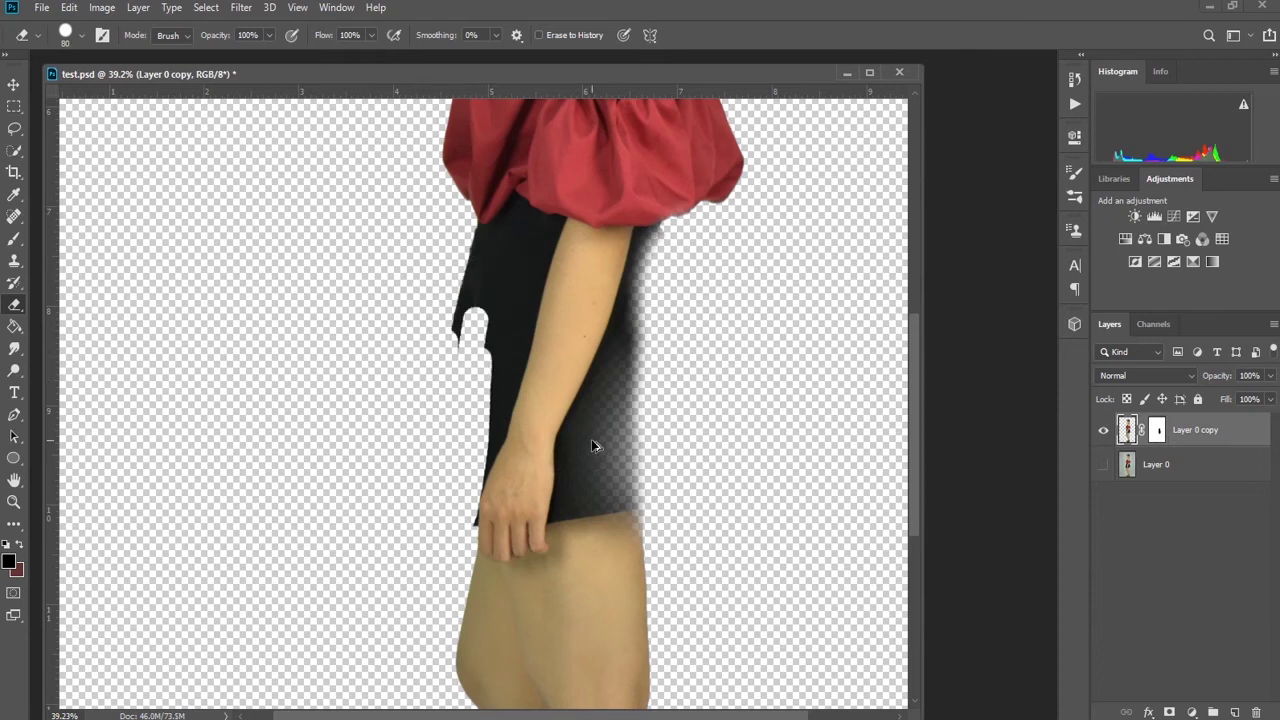
key("ctrl+z")
key("ctrl+z")
key("ctrl+z")
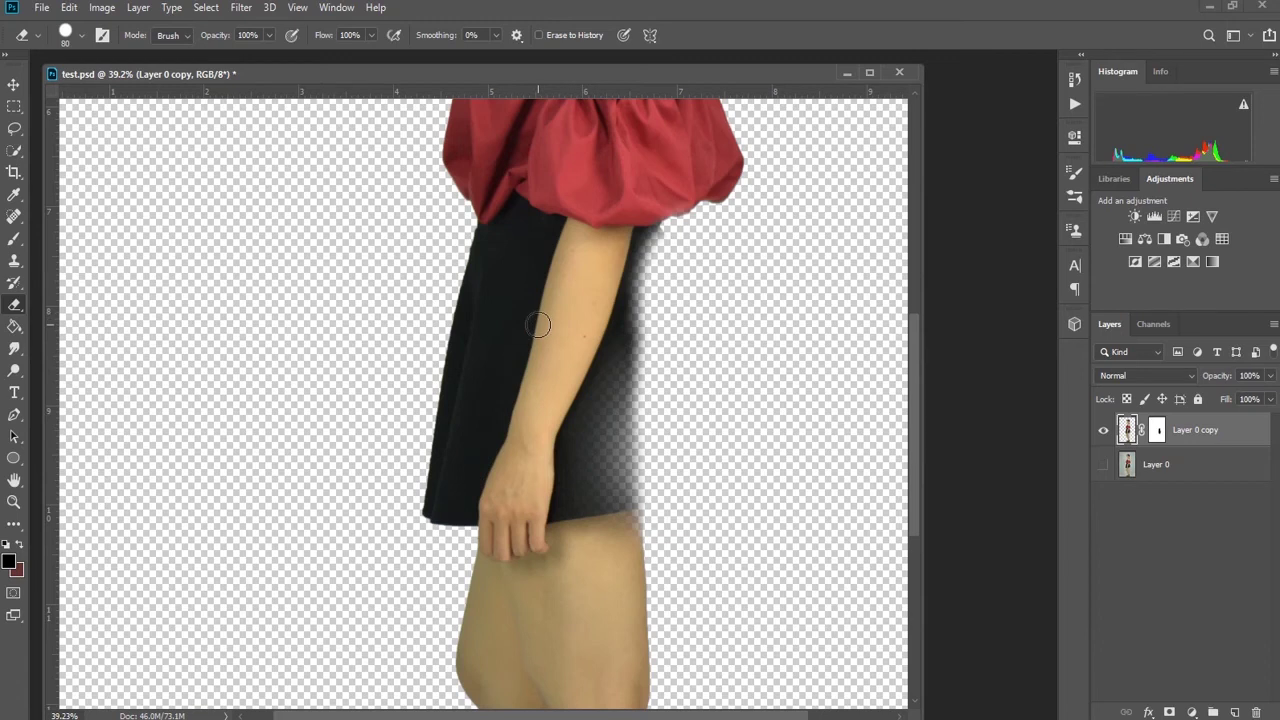
scroll(340, 370, "down", 5)
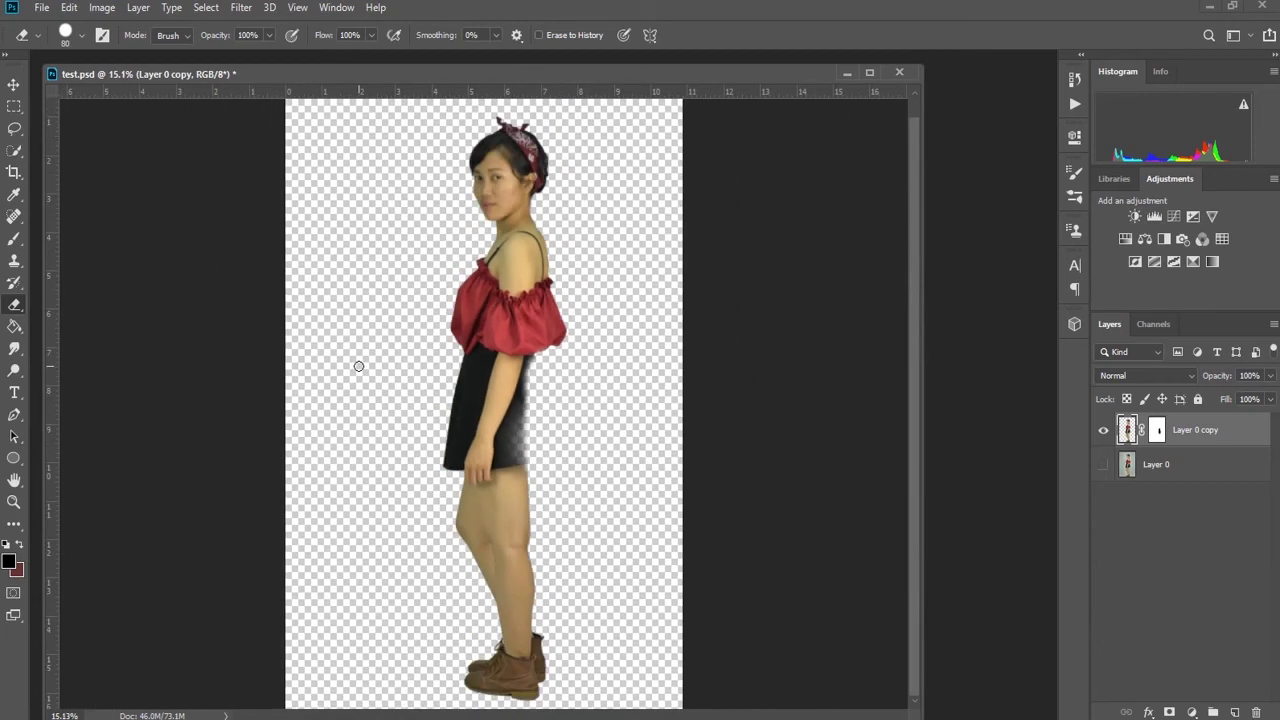
scroll(359, 366, "up", 1)
scroll(363, 363, "up", 1)
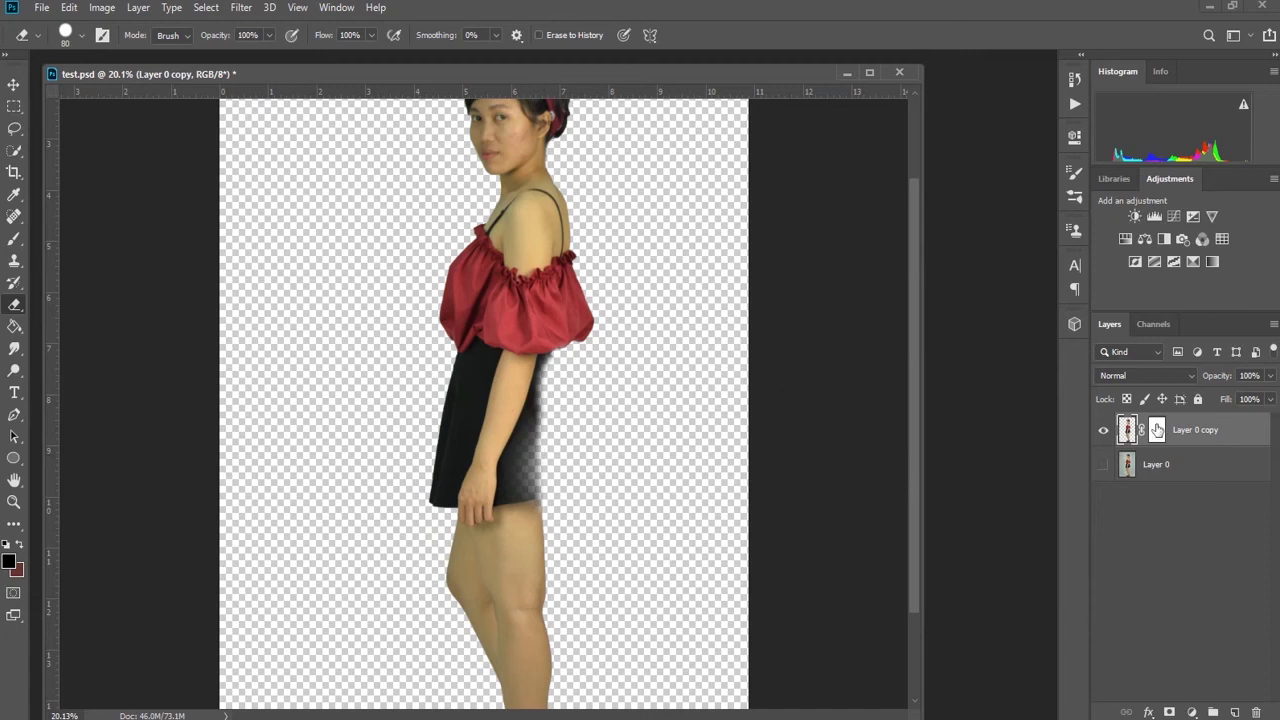
Delete Layer 0 copy's layer mask and zoom out.
right_click(1157, 430)
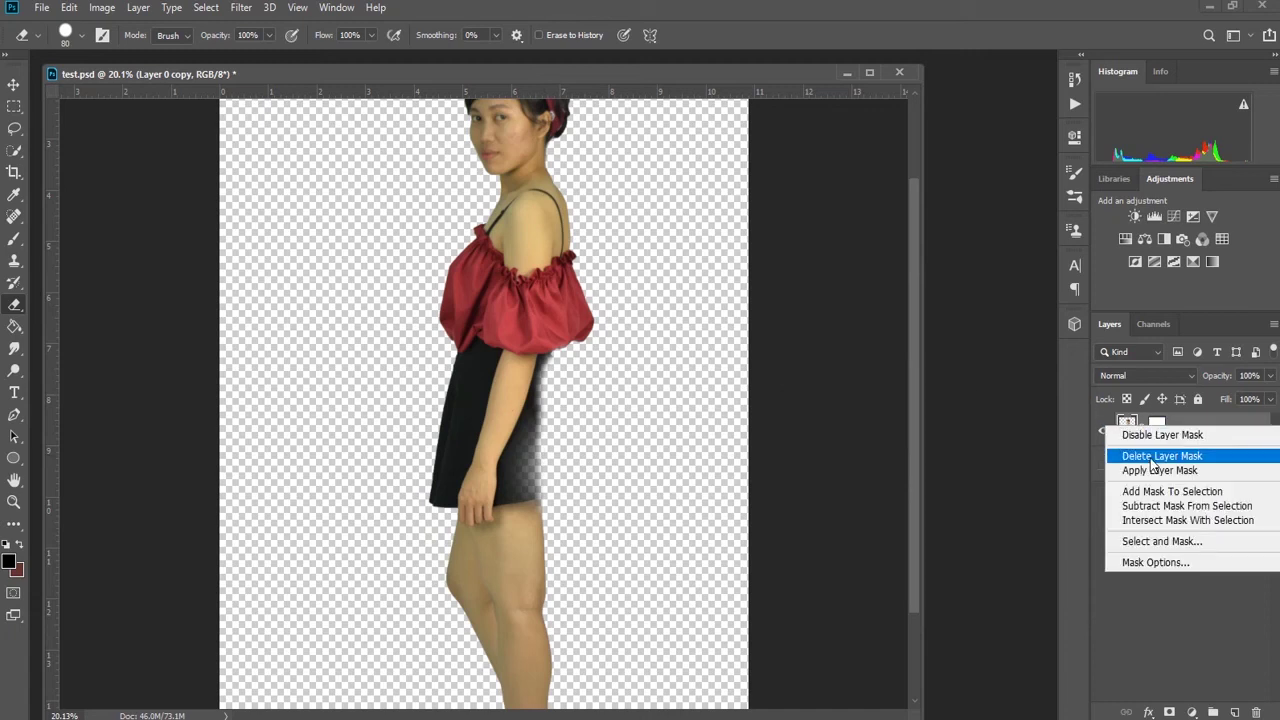
left_click(1160, 456)
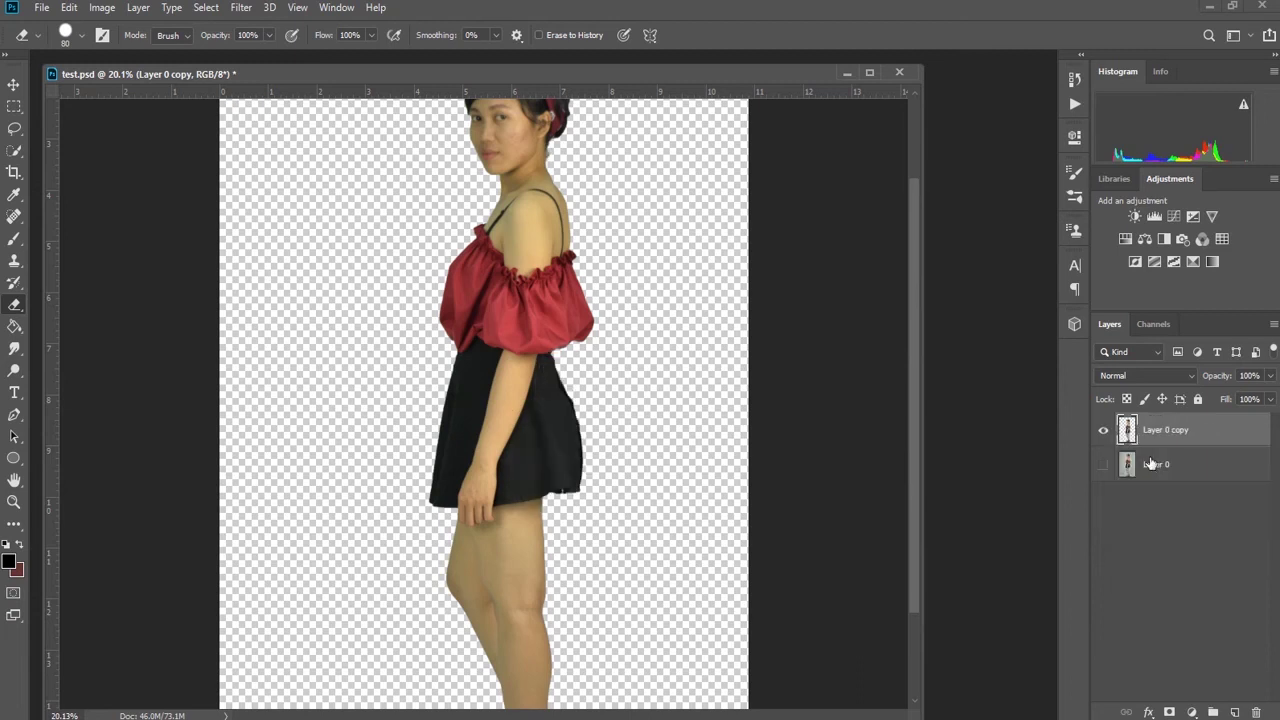
scroll(597, 388, "down", 1)
scroll(597, 388, "down", 2)
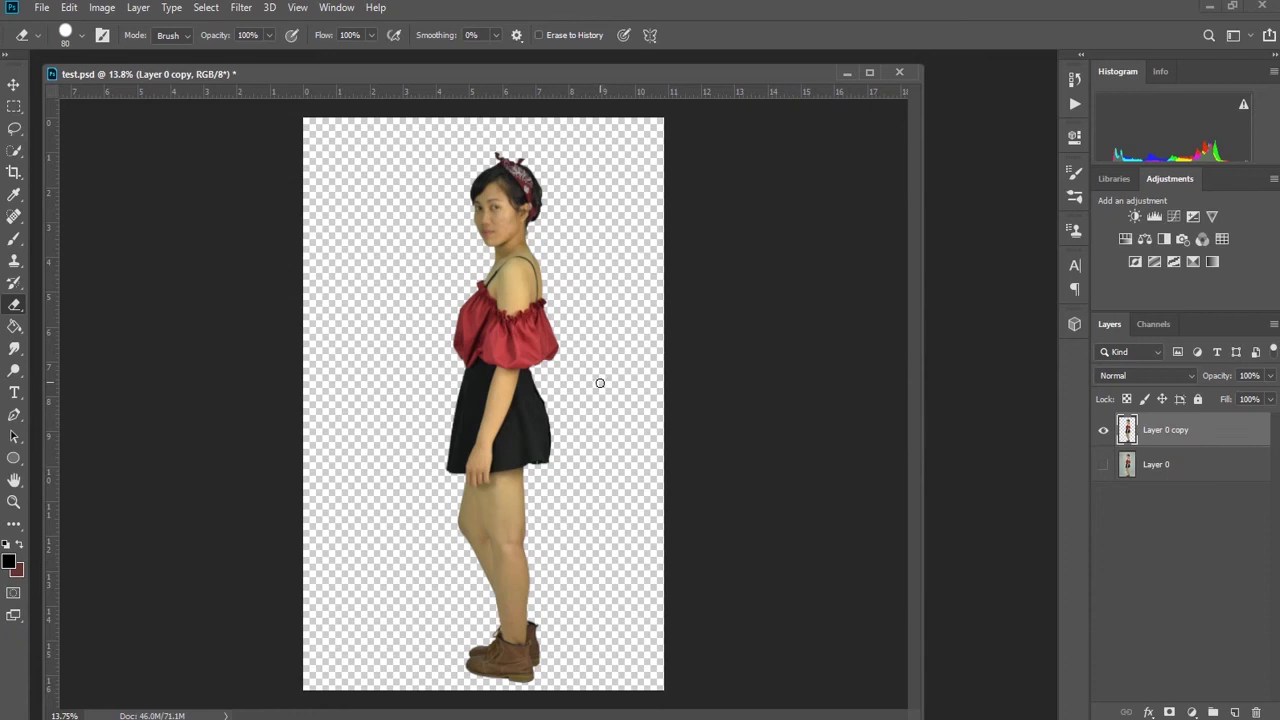
Reposition the document window and erase a bit of the blouse's left edge.
left_click_drag(540, 78, 624, 74)
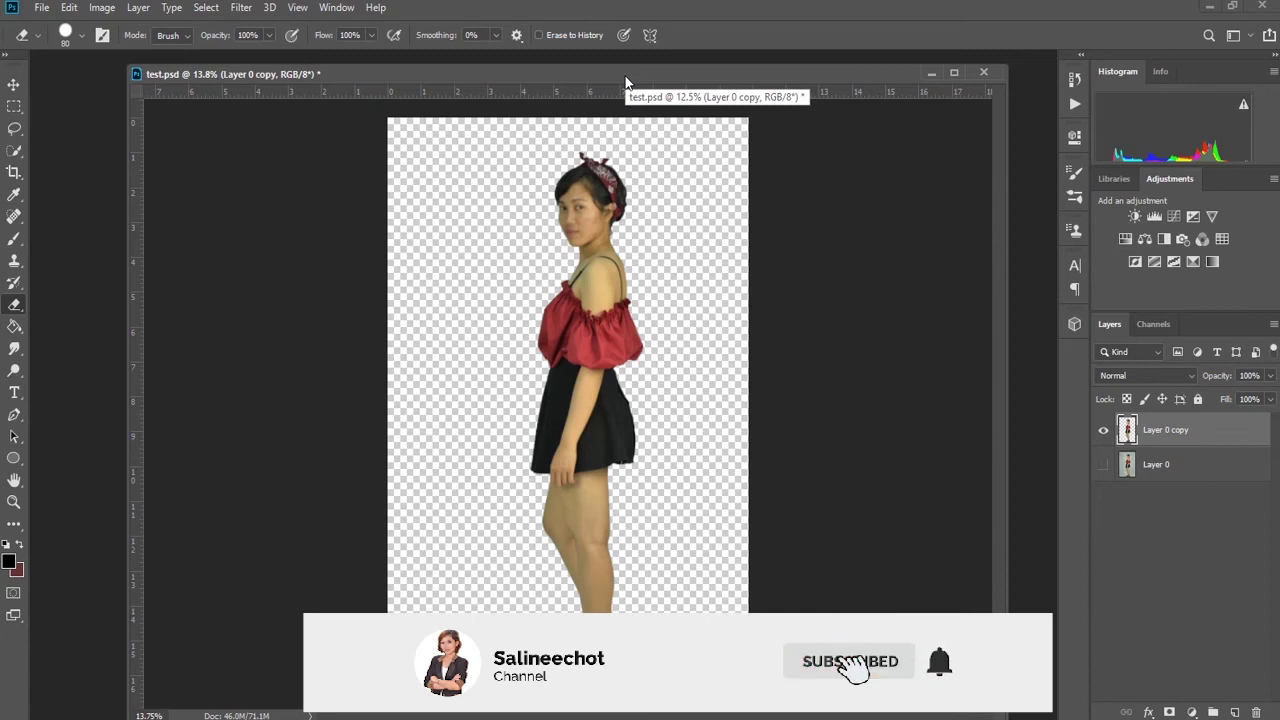
left_click_drag(625, 76, 621, 70)
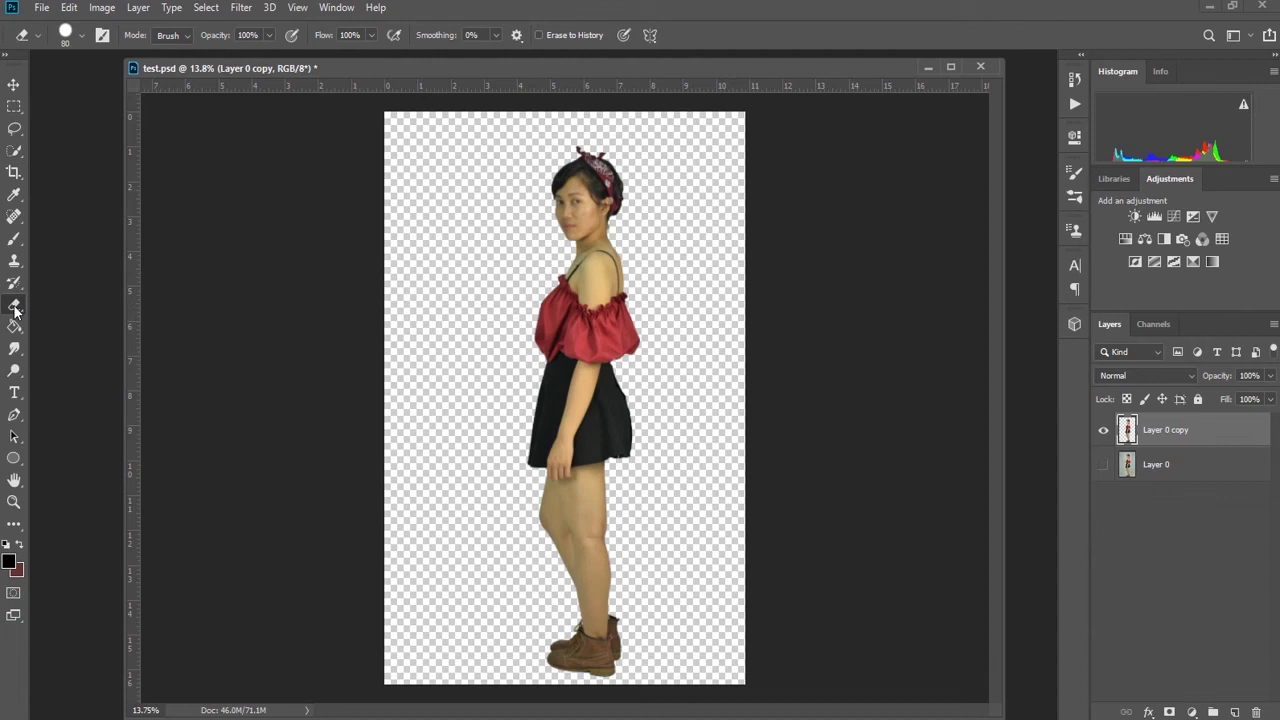
mouse_move(528, 336)
left_mouse_down()
mouse_move(545, 361)
mouse_move(550, 315)
mouse_move(532, 454)
left_mouse_up()
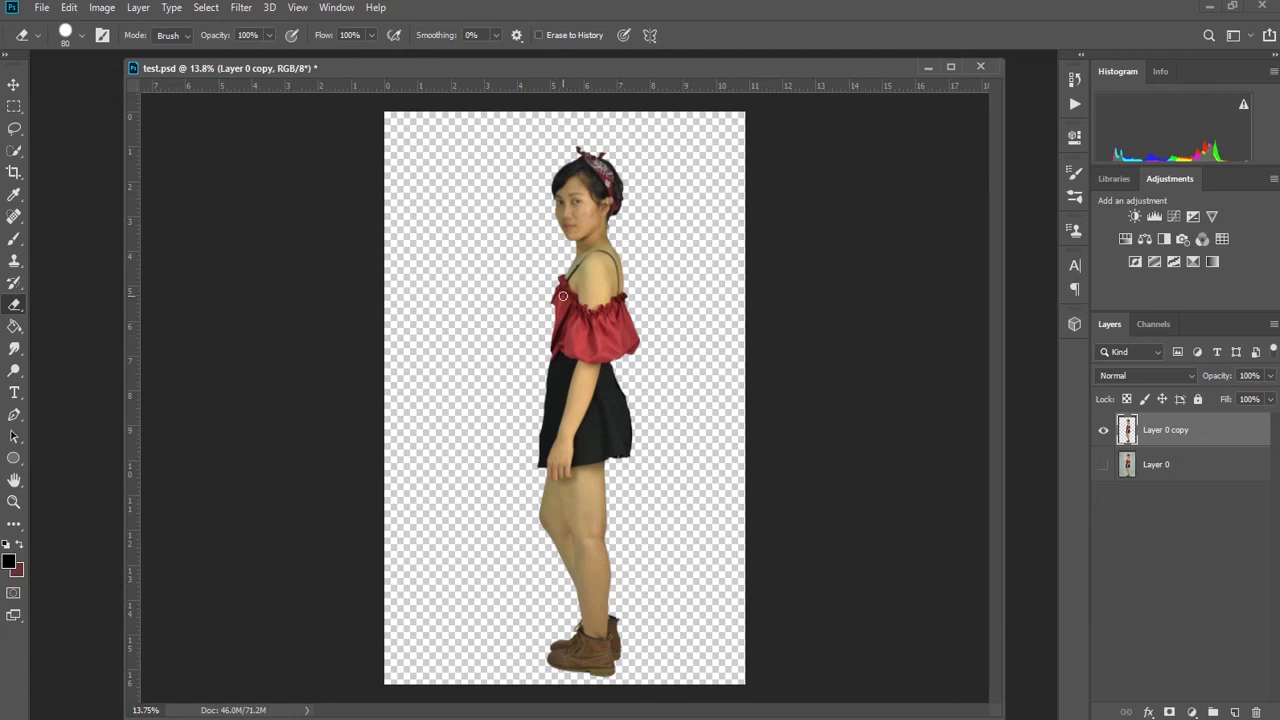
Undo both eraser strokes, then review the History panel and close it.
key("ctrl+z")
key("ctrl+z")
key("ctrl+z")
key("ctrl+z")
key("ctrl+z")
key("ctrl+z")
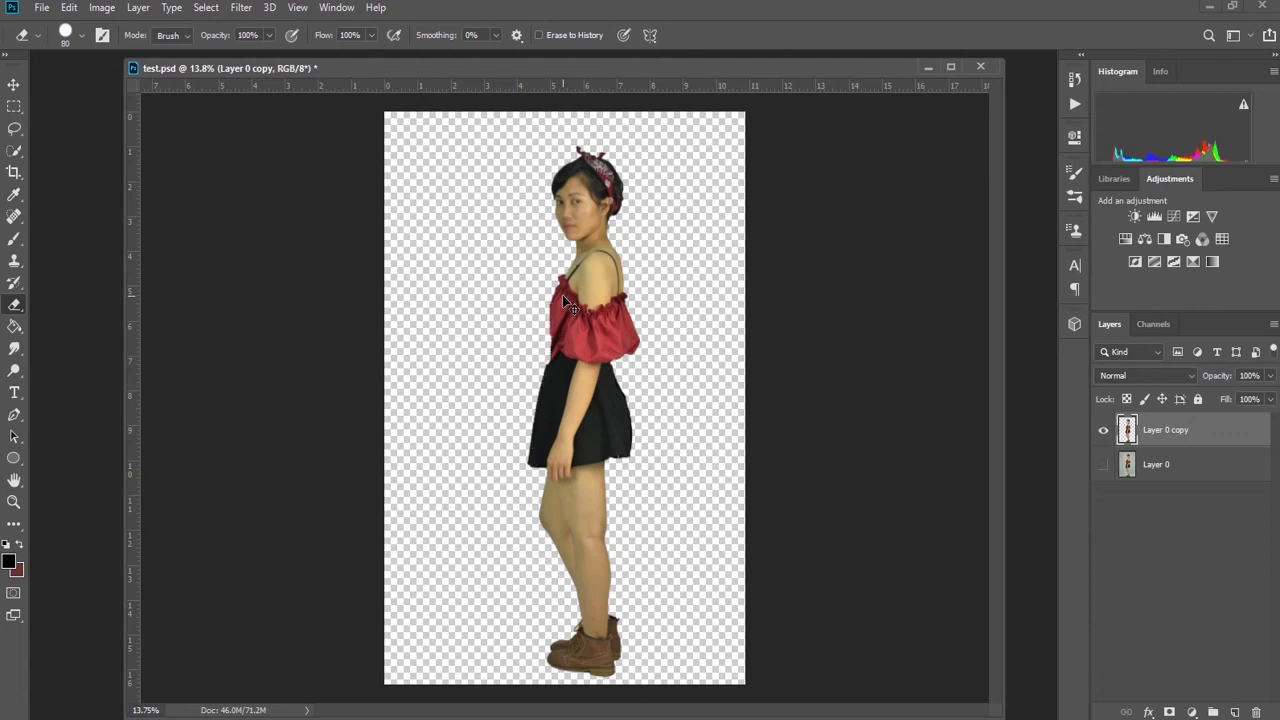
key("ctrl+z")
left_click(1071, 88)
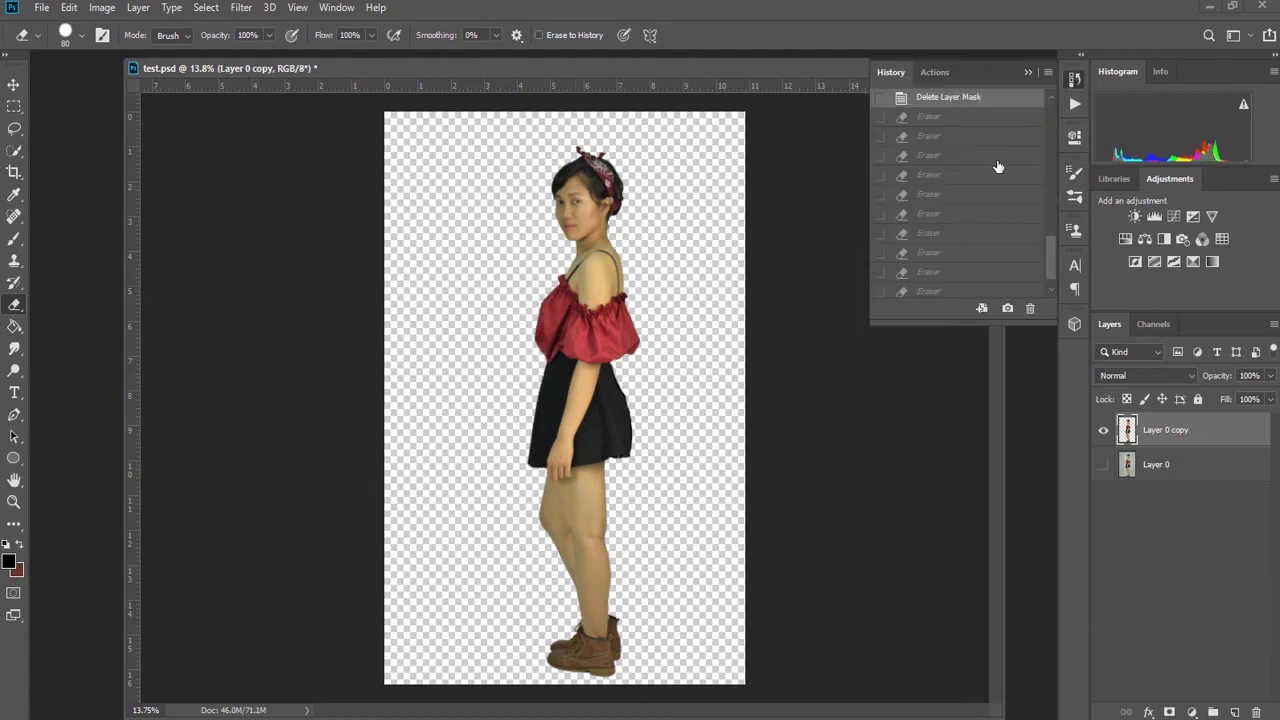
scroll(948, 248, "down", 2)
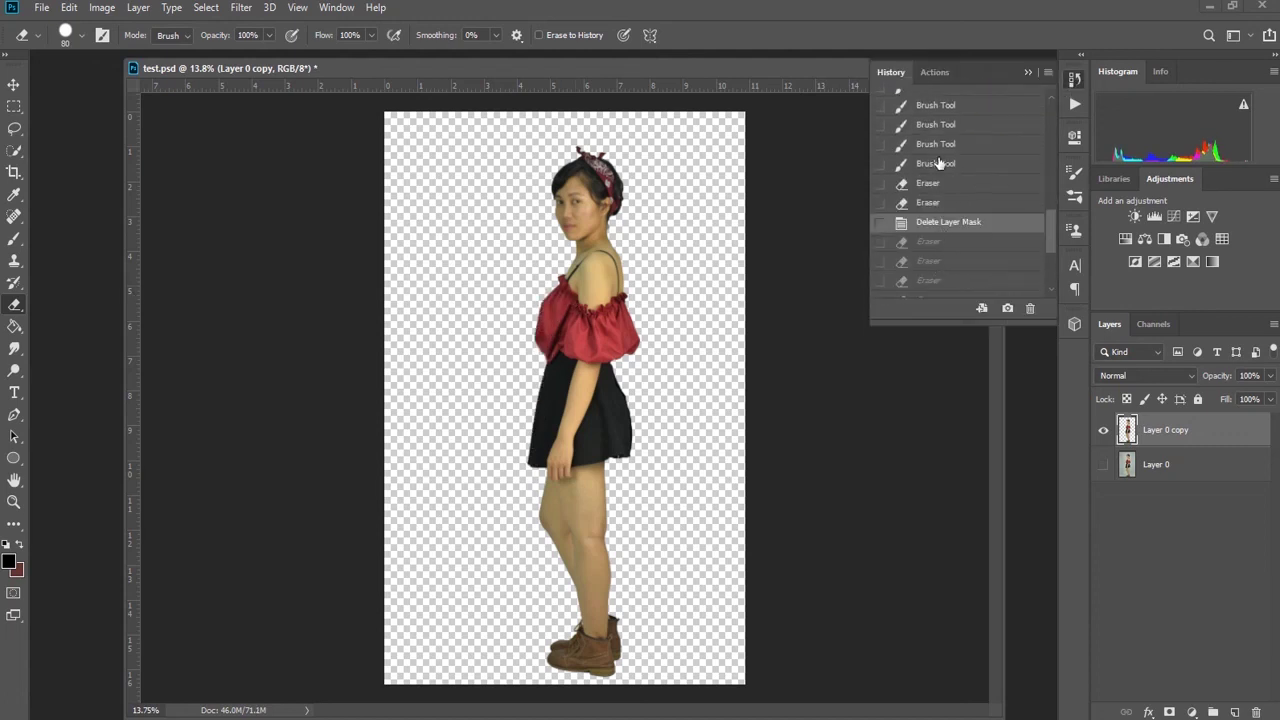
scroll(940, 164, "up", 3)
scroll(940, 125, "up", 3)
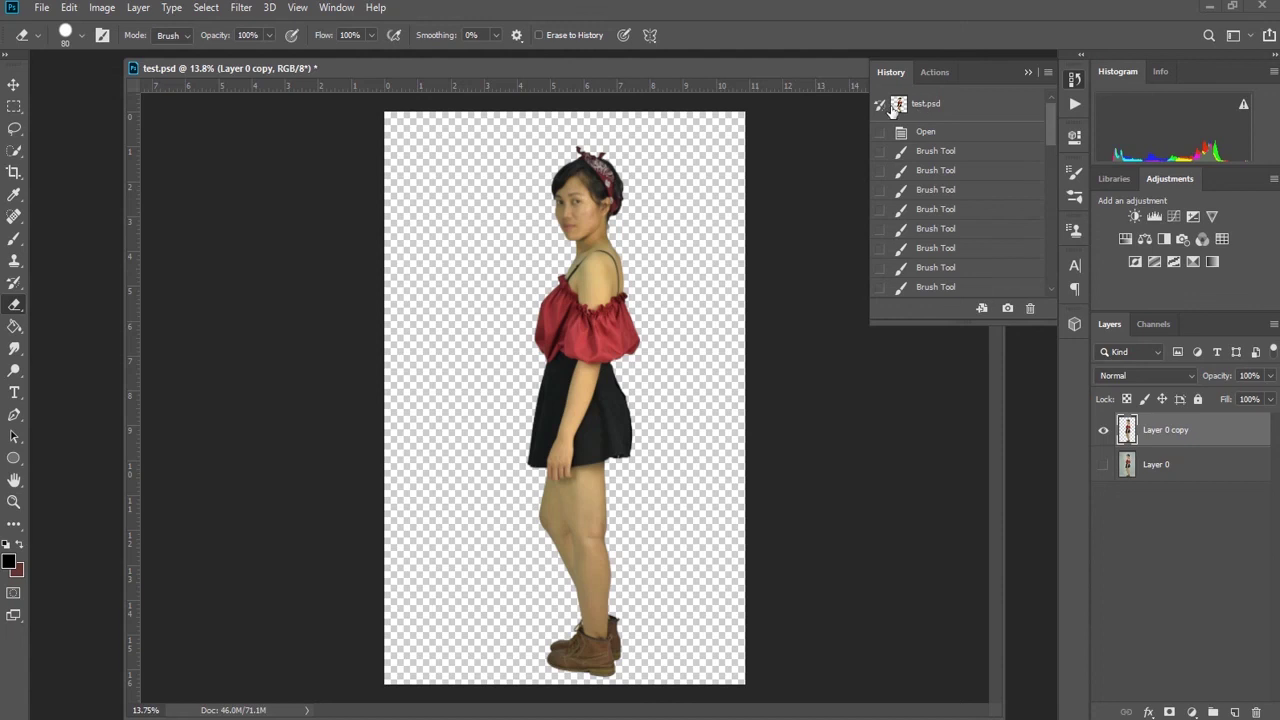
left_click(1076, 82)
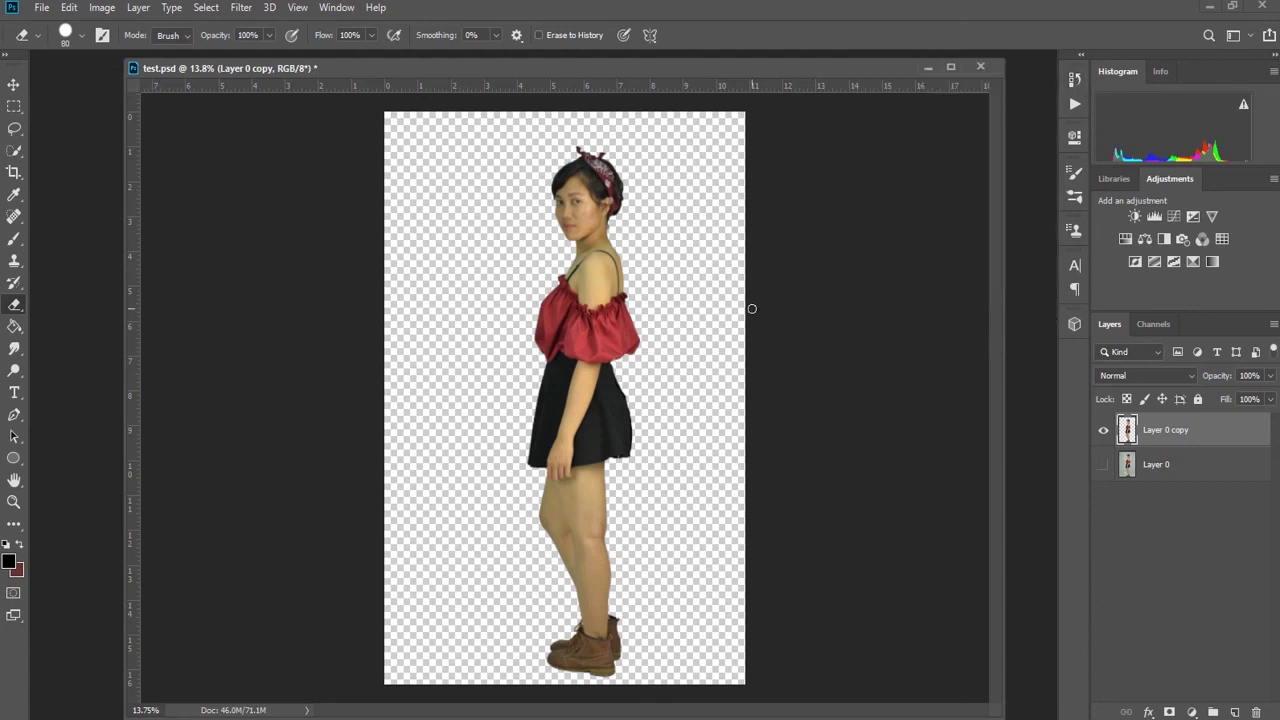